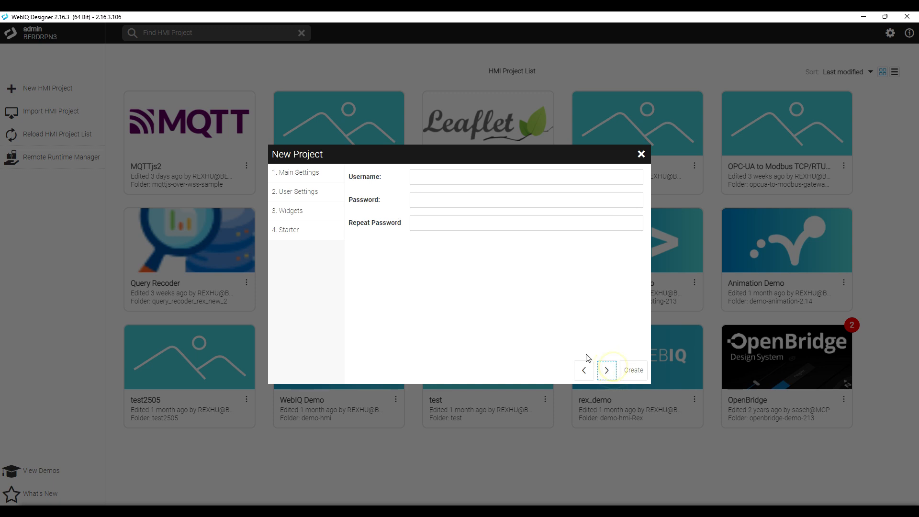
Advance the New Project dialog from Main Settings to the User Settings step.
{"action": "left_click", "coordinate": [442, 176]}
Enter the login username, then type the account password and confirm it.
{"action": "type", "text": "user"}
{"action": "key", "text": "Tab"}
{"action": "type", "text": "user"}
{"action": "key", "text": "Tab"}
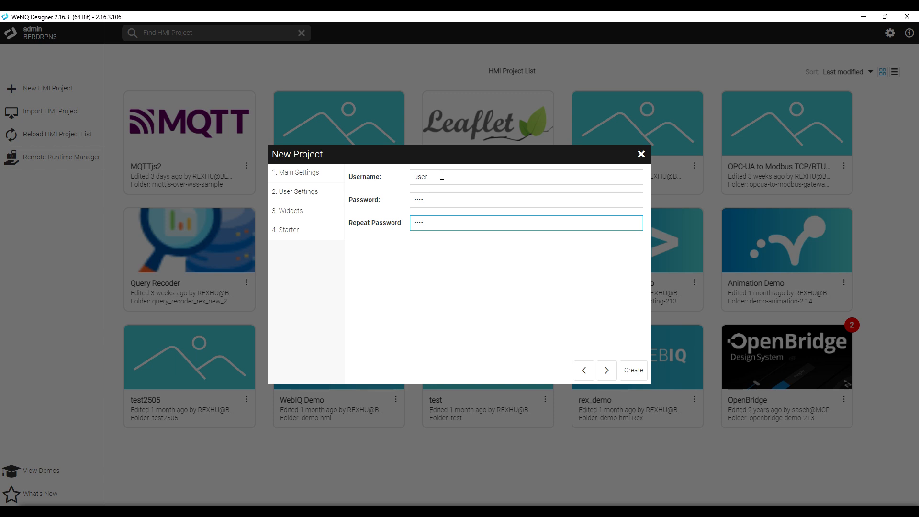
{"action": "type", "text": "user"}
Keep material-design-widgets, choose the hmi-template-03 starter, and create the project.
{"action": "left_click", "coordinate": [614, 378]}
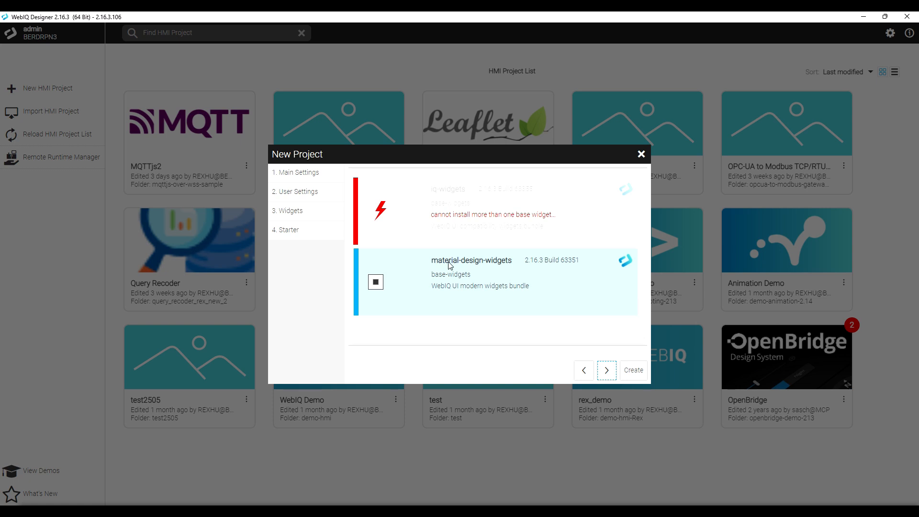
{"action": "left_click", "coordinate": [608, 370]}
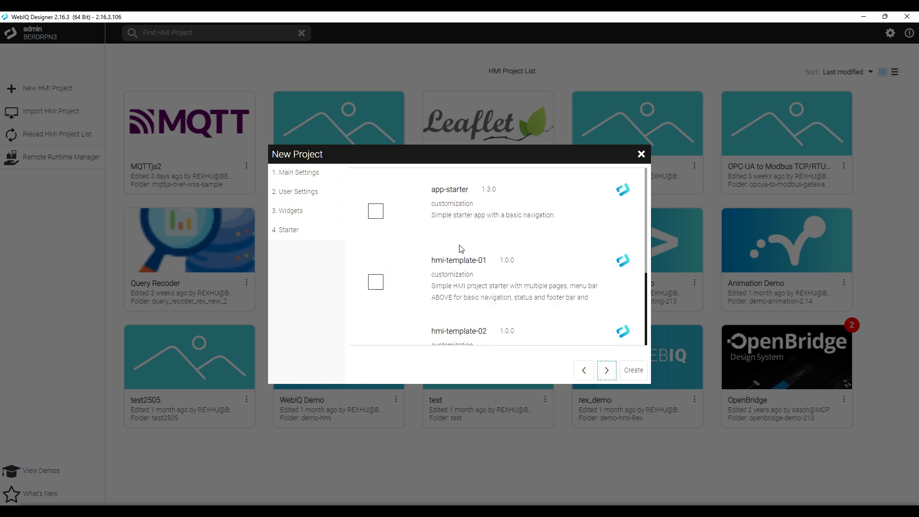
{"action": "scroll", "coordinate": [463, 261], "scroll_direction": "down", "scroll_amount": 1}
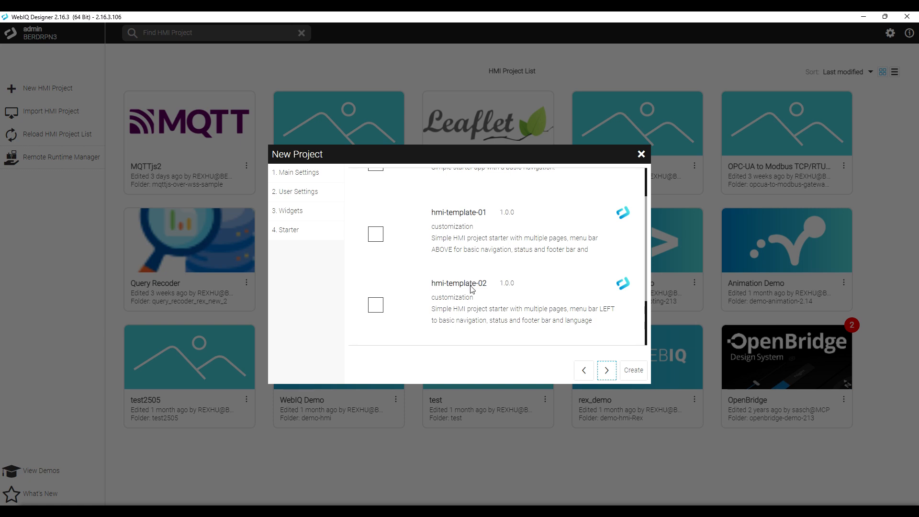
{"action": "scroll", "coordinate": [481, 297], "scroll_direction": "down", "scroll_amount": 1}
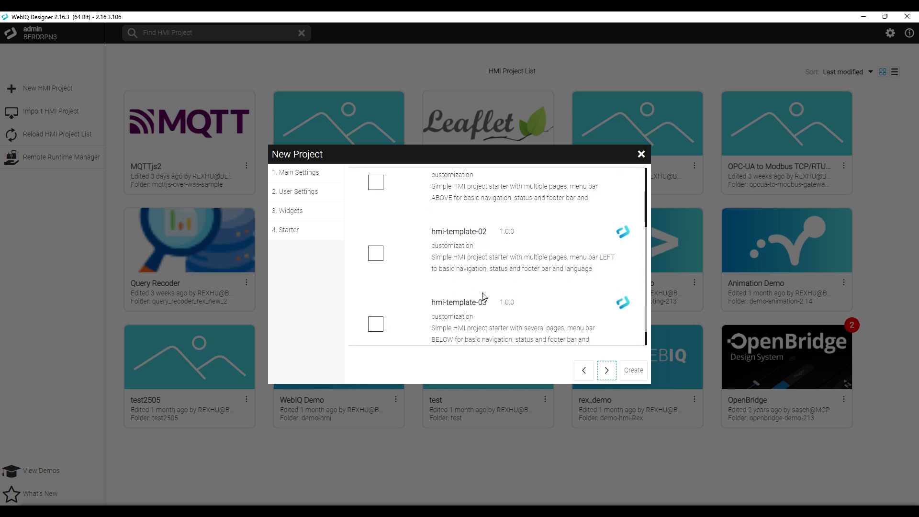
{"action": "scroll", "coordinate": [481, 299], "scroll_direction": "down", "scroll_amount": 1}
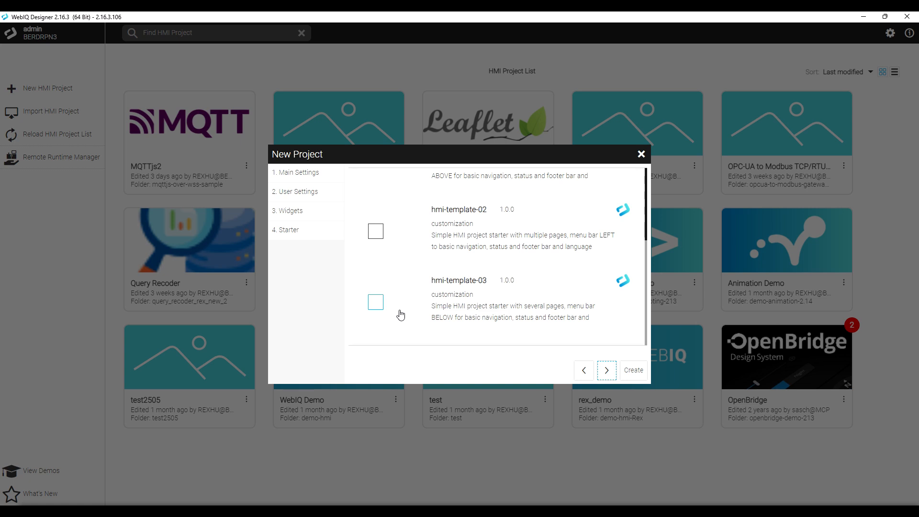
{"action": "left_click", "coordinate": [375, 302]}
{"action": "left_click", "coordinate": [616, 372]}
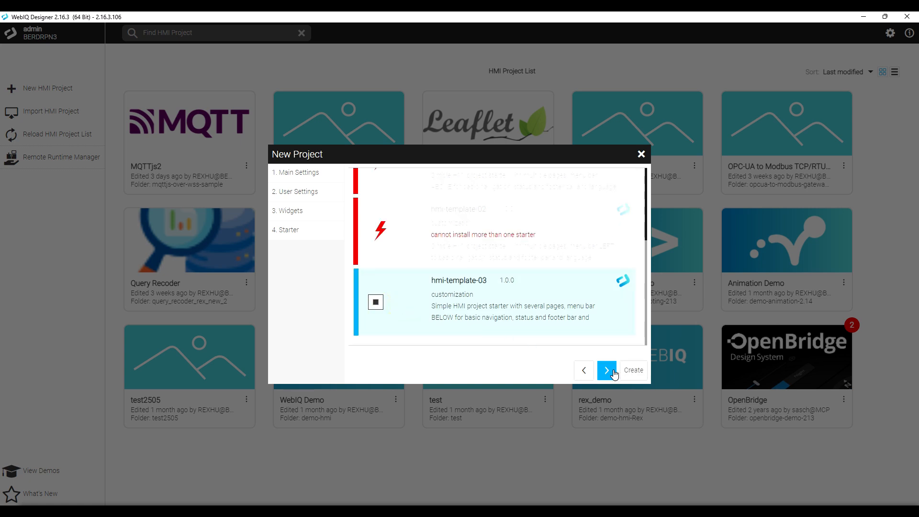
{"action": "left_click", "coordinate": [633, 373]}
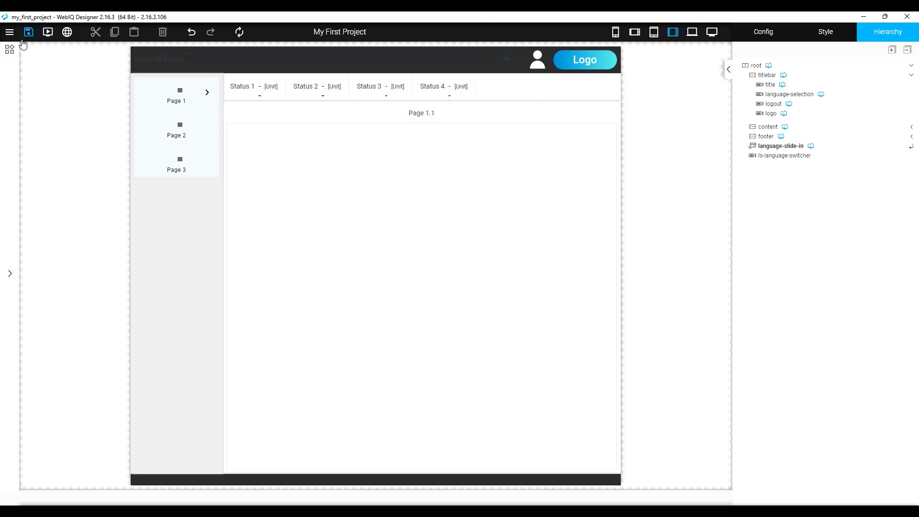
Open the IO Manager from the main menu's Managers submenu.
{"action": "left_click", "coordinate": [10, 32]}
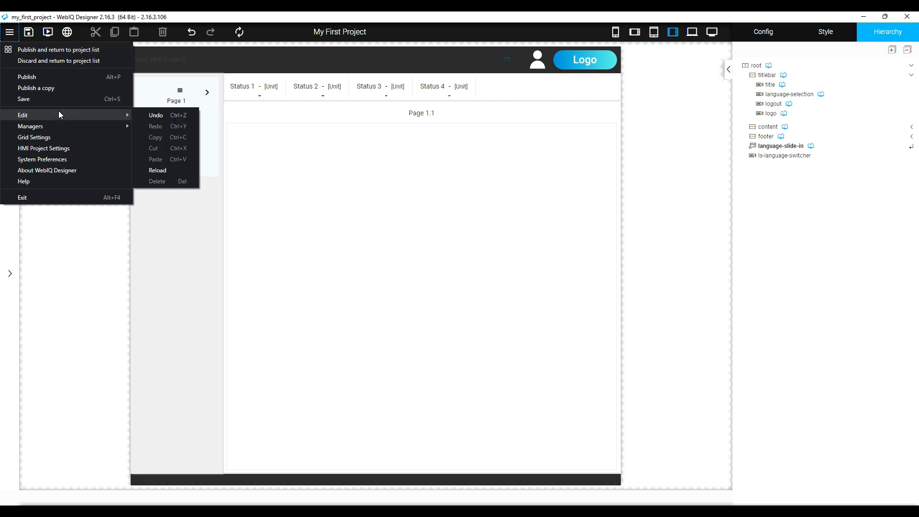
{"action": "mouse_move", "coordinate": [61, 123]}
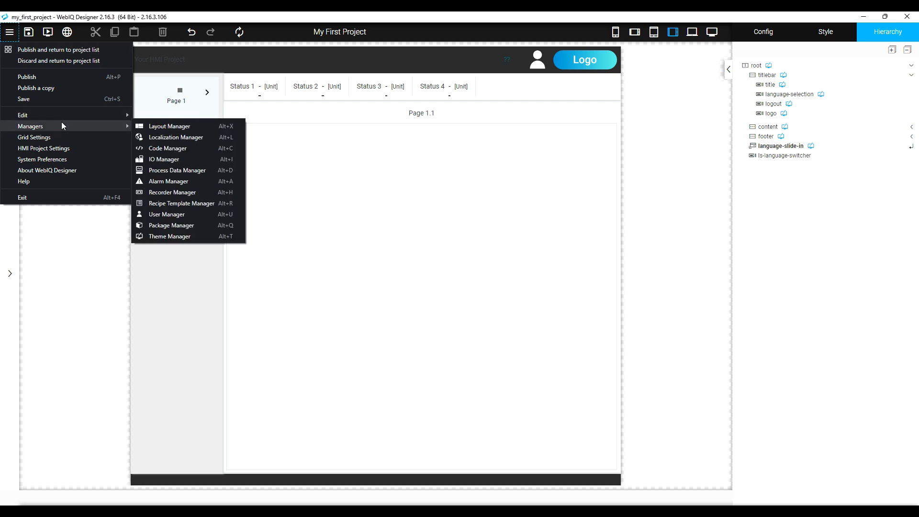
{"action": "left_click", "coordinate": [174, 159]}
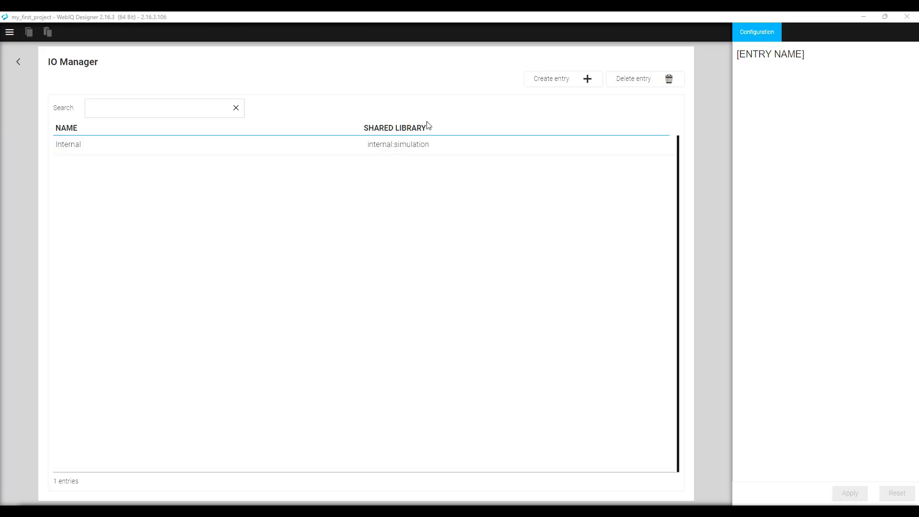
Add a connection named demoServer with endpoint opc.tcp://opcua.webiq.de:48010/WebIQ/DemoServer.
{"action": "left_click", "coordinate": [69, 145]}
{"action": "left_click", "coordinate": [559, 85]}
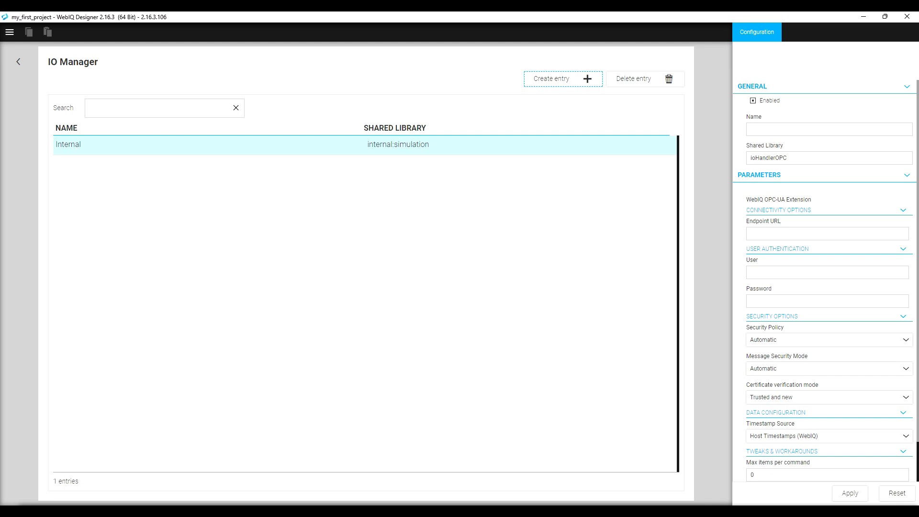
{"action": "key", "text": "alt+Tab"}
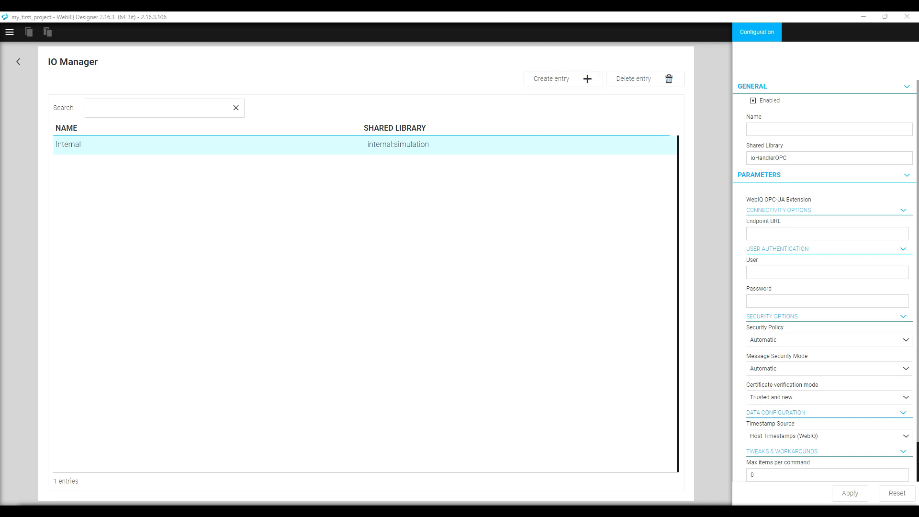
{"action": "left_click", "coordinate": [787, 129]}
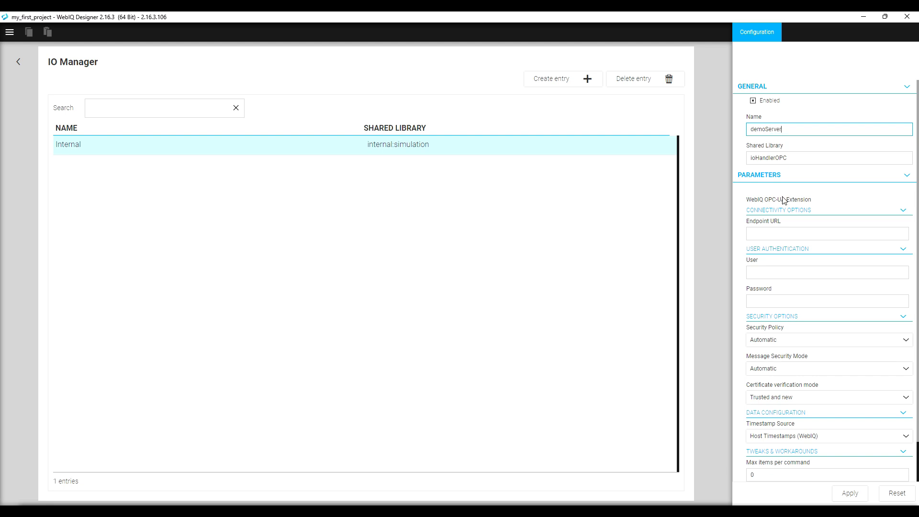
{"action": "left_click", "coordinate": [772, 230]}
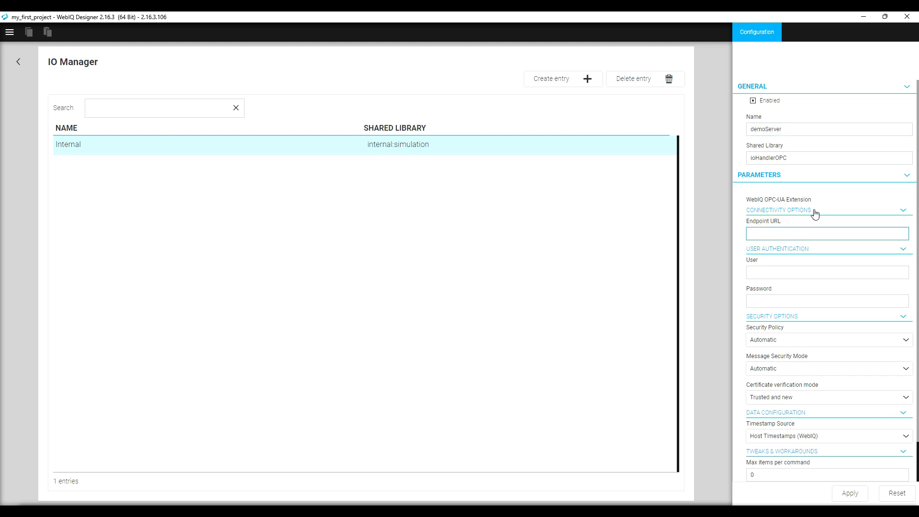
{"action": "type", "text": "opc.tcp://opcua.webiq.de:48010/WebIQ/DemoServer"}
Leave authentication empty, apply the connection, confirm it connected, and return to the canvas.
{"action": "left_click", "coordinate": [791, 270]}
{"action": "left_click", "coordinate": [788, 301]}
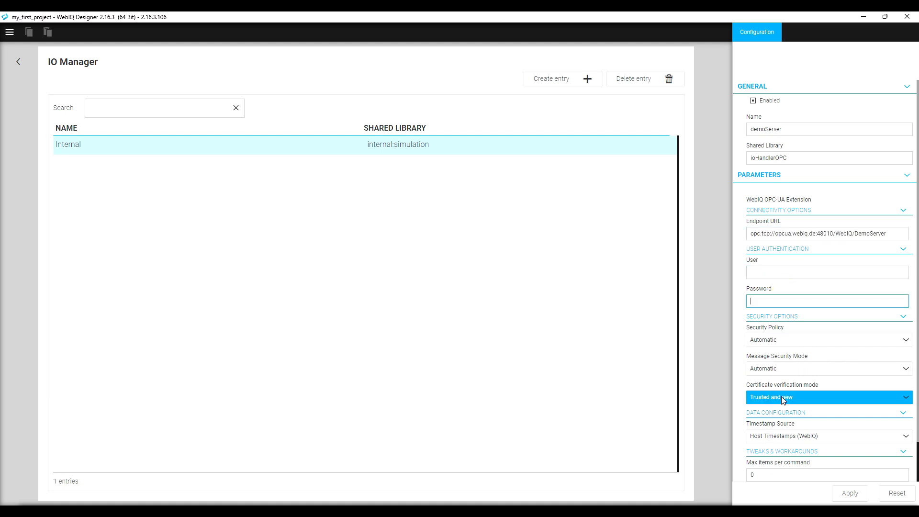
{"action": "scroll", "coordinate": [783, 399], "scroll_direction": "down", "scroll_amount": 1}
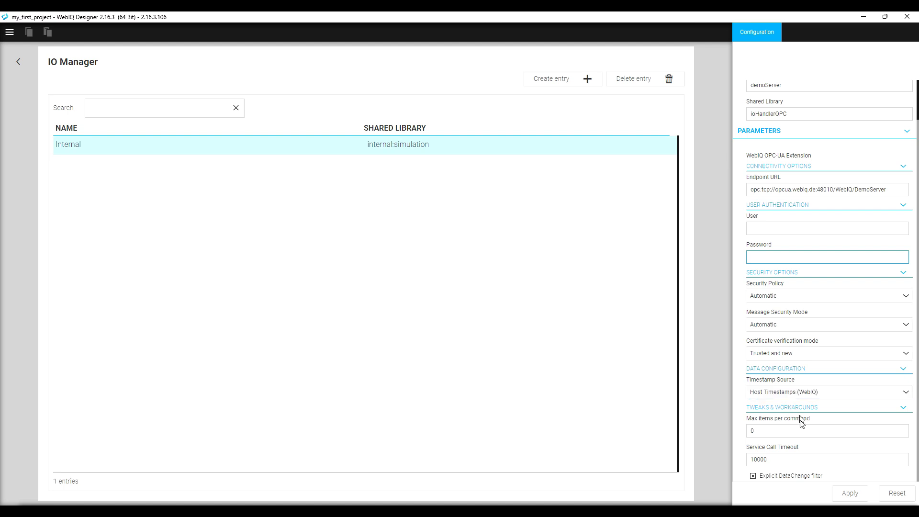
{"action": "double_click", "coordinate": [796, 464]}
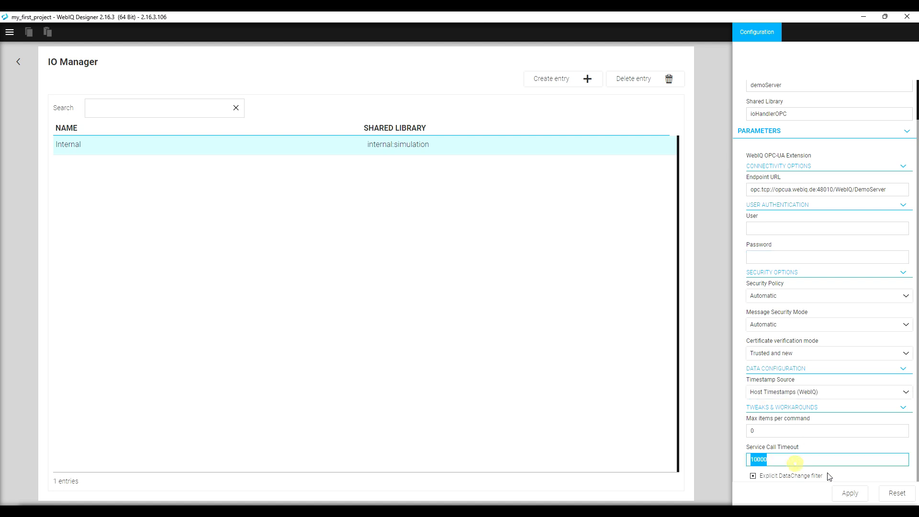
{"action": "left_click", "coordinate": [850, 494]}
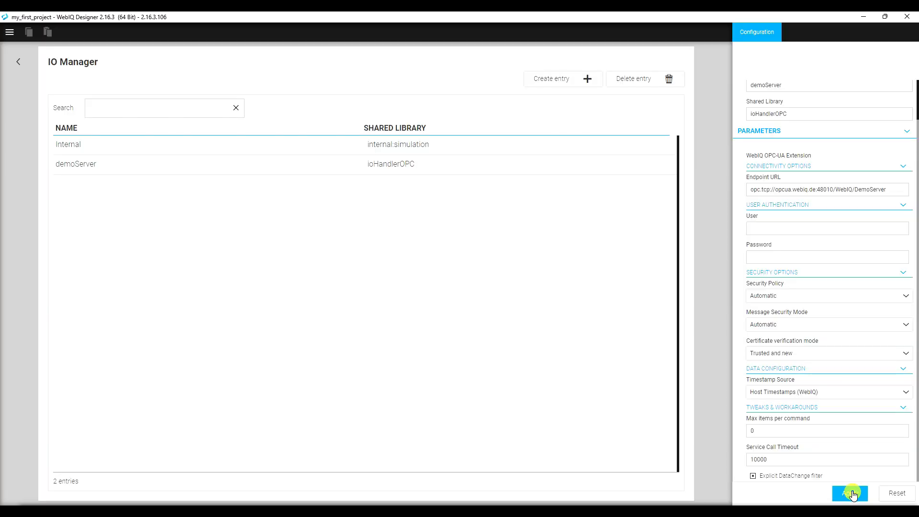
{"action": "left_click", "coordinate": [373, 166]}
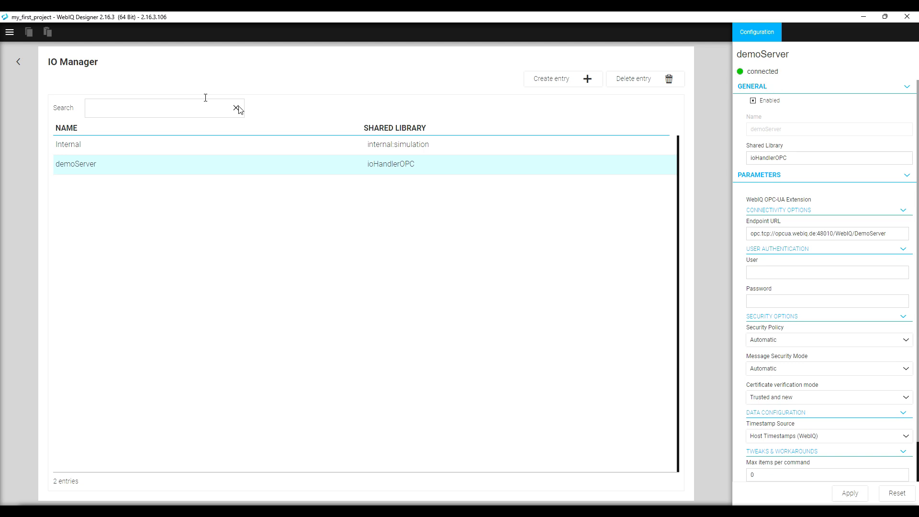
{"action": "left_click", "coordinate": [17, 63]}
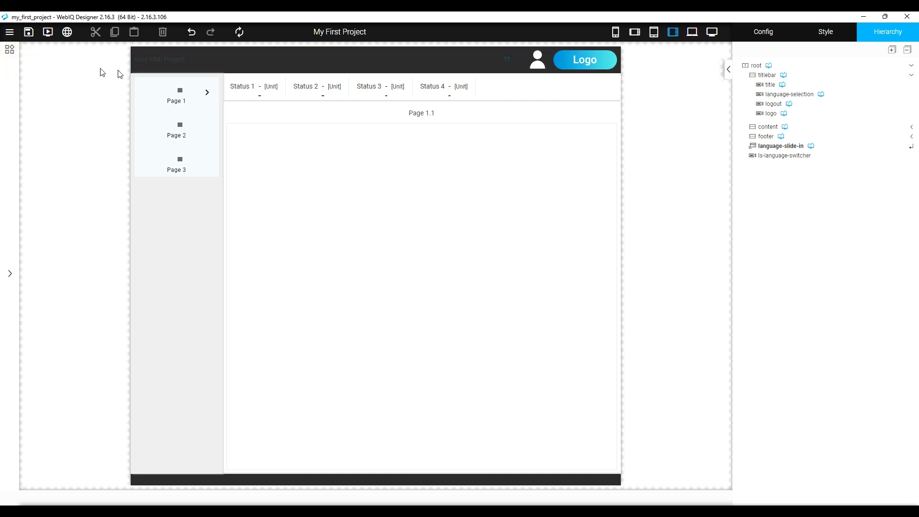
{"action": "left_click", "coordinate": [10, 32]}
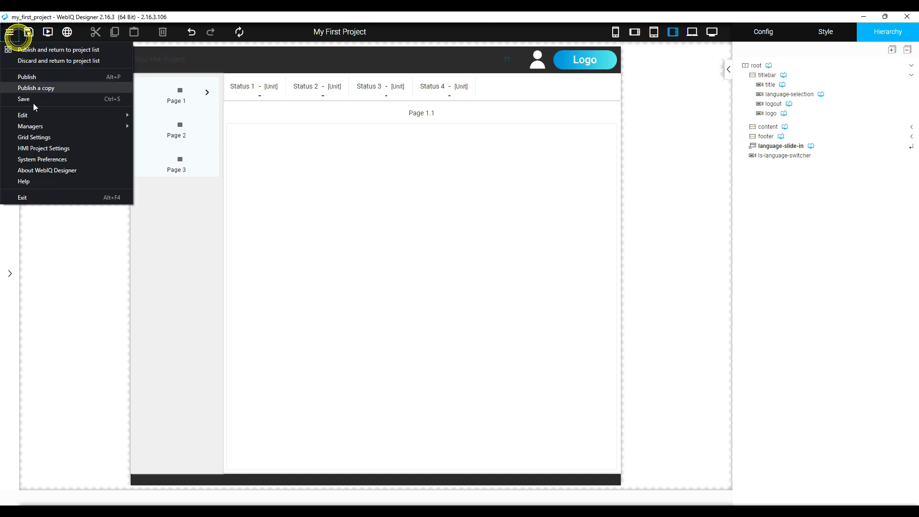
{"action": "left_click", "coordinate": [53, 127]}
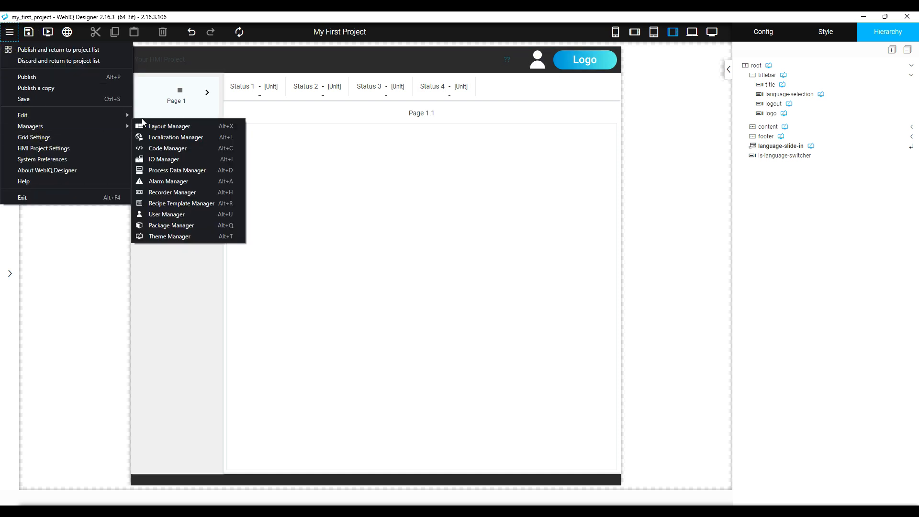
{"action": "left_click", "coordinate": [193, 169]}
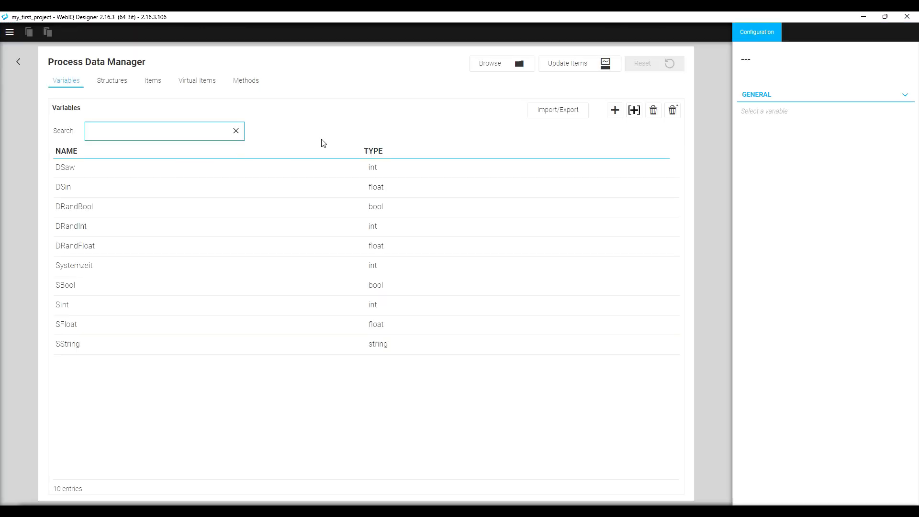
{"action": "left_click", "coordinate": [66, 84]}
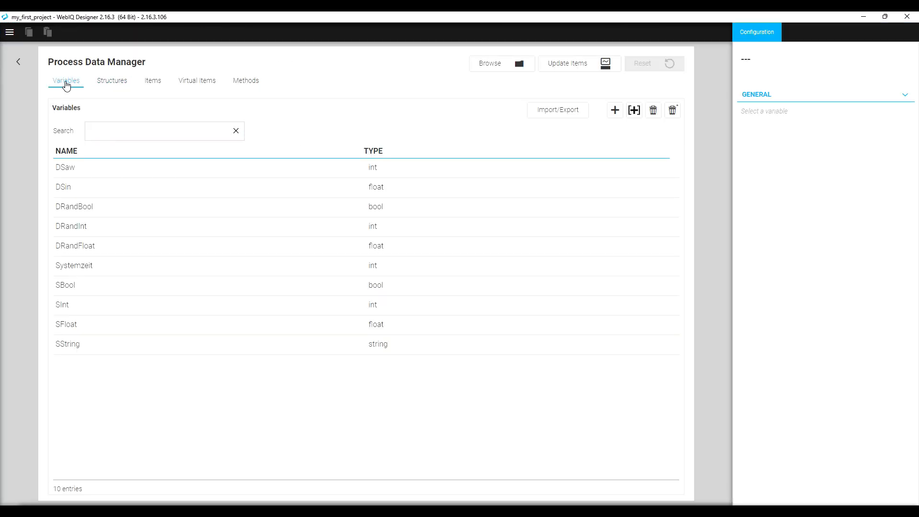
{"action": "left_click", "coordinate": [66, 89]}
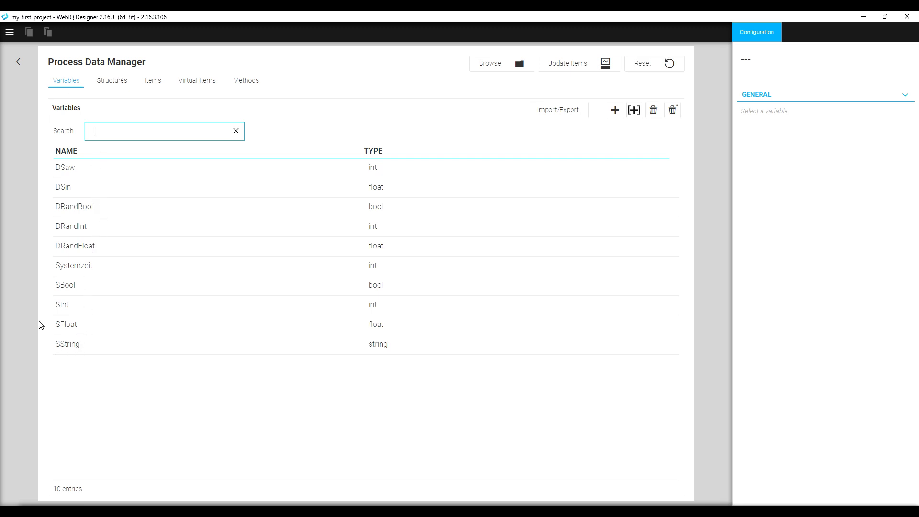
{"action": "left_click", "coordinate": [64, 170]}
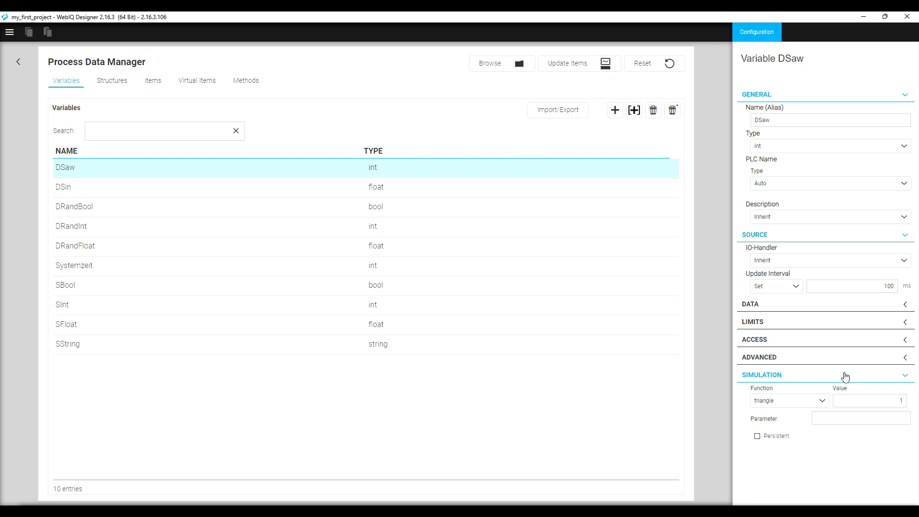
{"action": "left_click", "coordinate": [75, 192]}
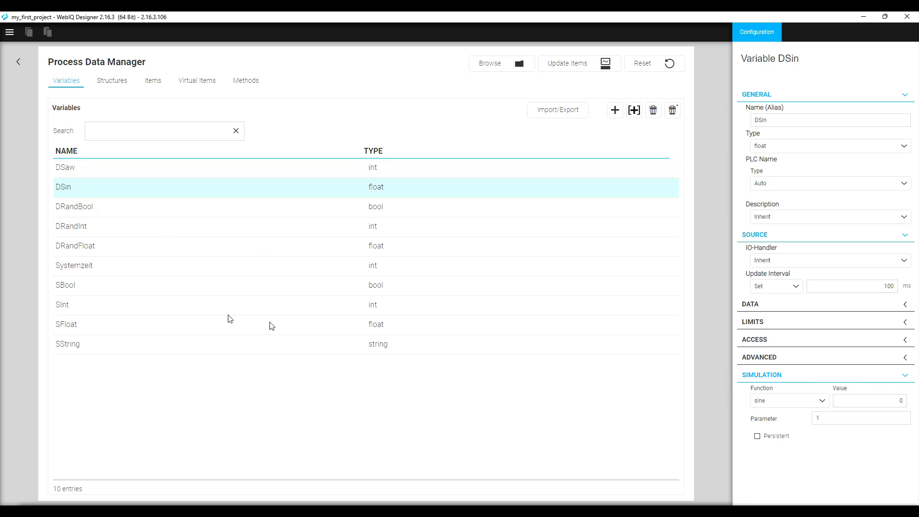
{"action": "left_click", "coordinate": [75, 267]}
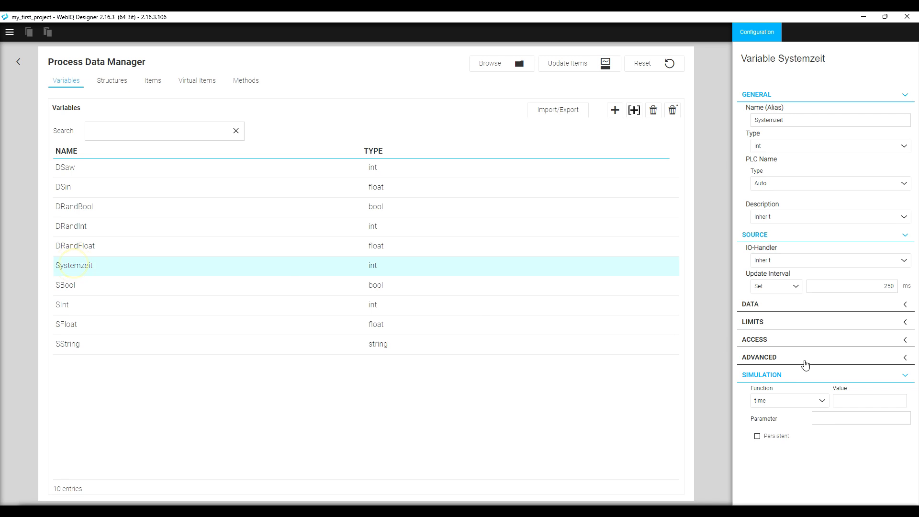
{"action": "left_click", "coordinate": [62, 289]}
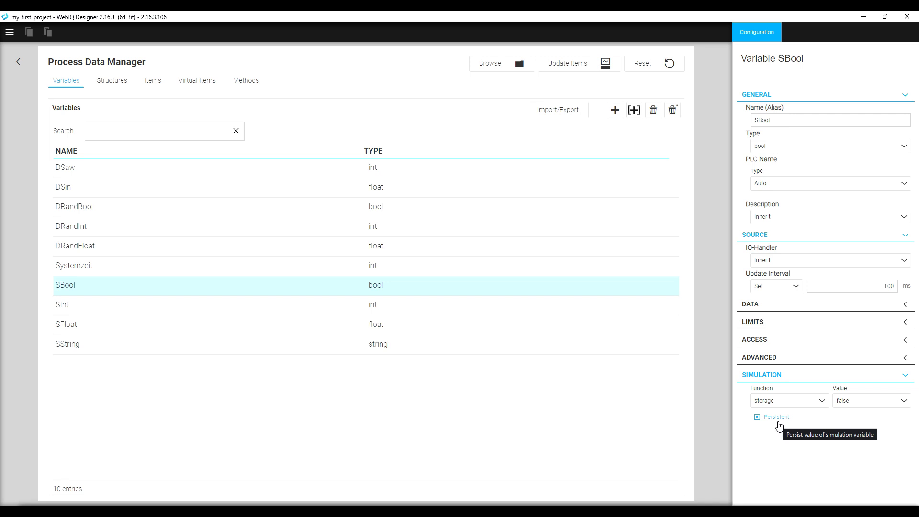
{"action": "left_click", "coordinate": [94, 349]}
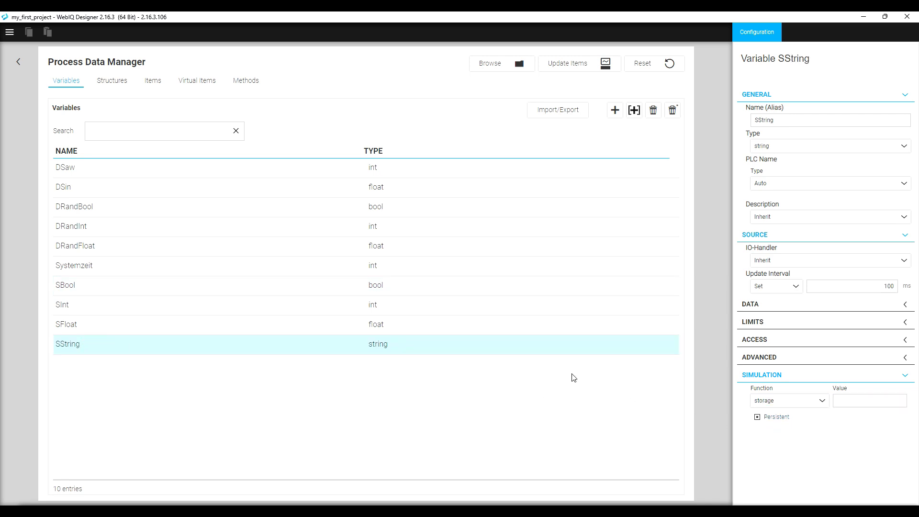
{"action": "left_click", "coordinate": [111, 89]}
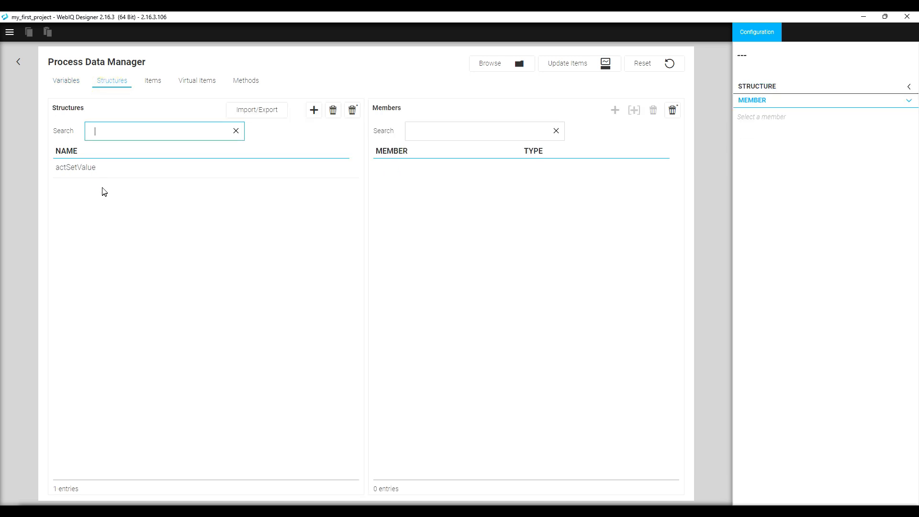
Review actSetValue's status, setValue and actValue members, then open Items, declining the item update.
{"action": "left_click", "coordinate": [103, 171]}
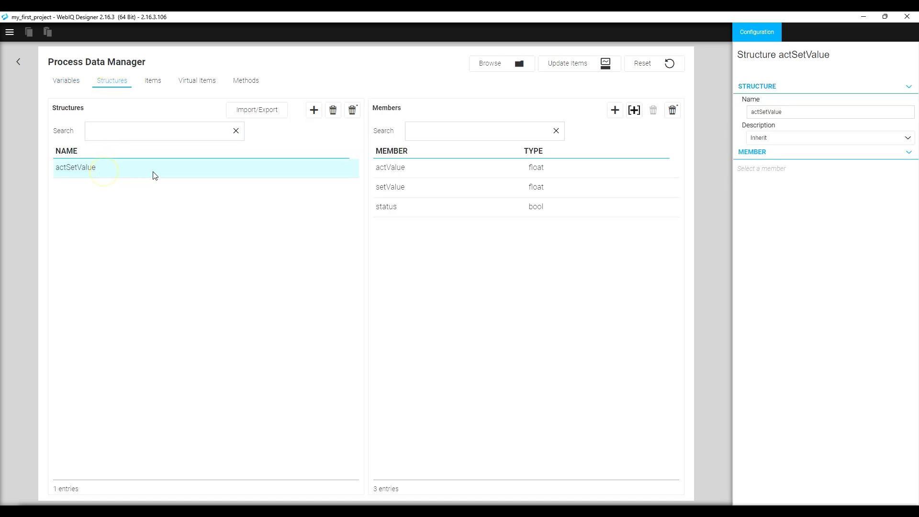
{"action": "left_click", "coordinate": [404, 213]}
{"action": "left_click", "coordinate": [413, 191]}
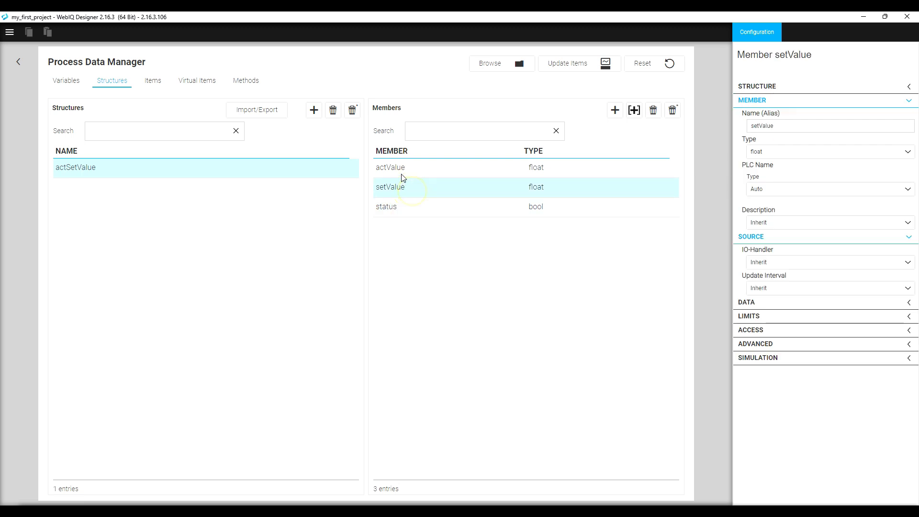
{"action": "left_click", "coordinate": [402, 175]}
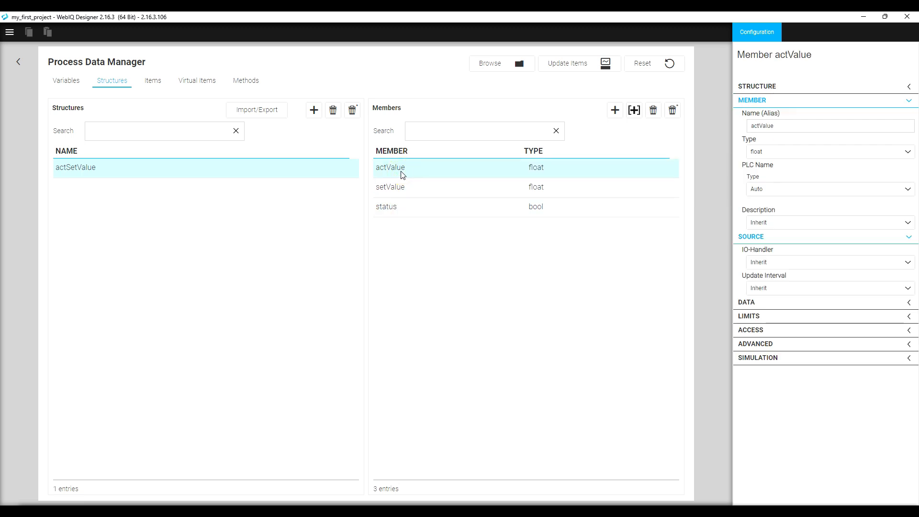
{"action": "left_click", "coordinate": [151, 91]}
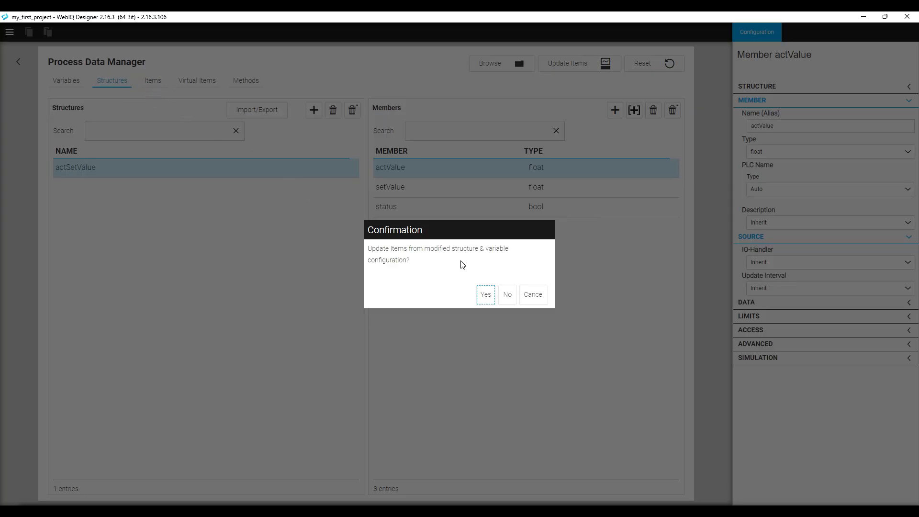
{"action": "left_click", "coordinate": [507, 295]}
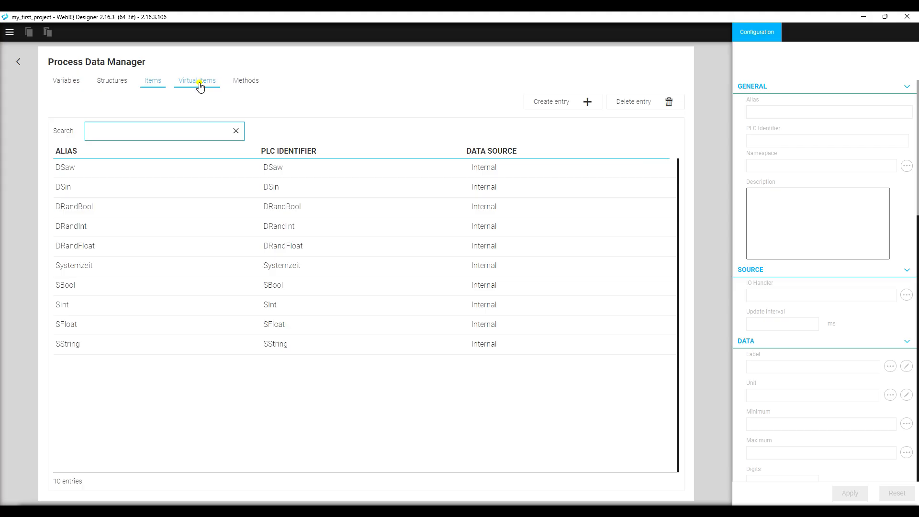
Look through the empty Virtual Items and Methods lists, then go back to Variables.
{"action": "left_click", "coordinate": [200, 87]}
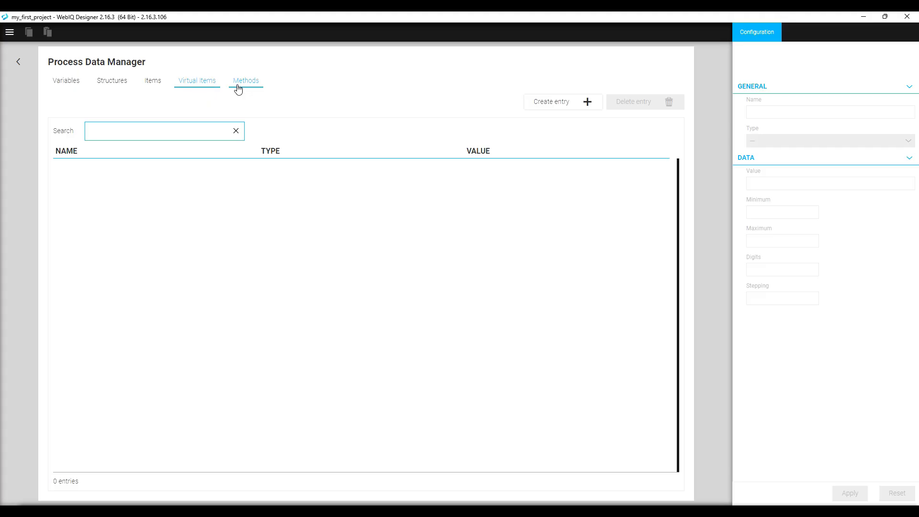
{"action": "left_click", "coordinate": [238, 88]}
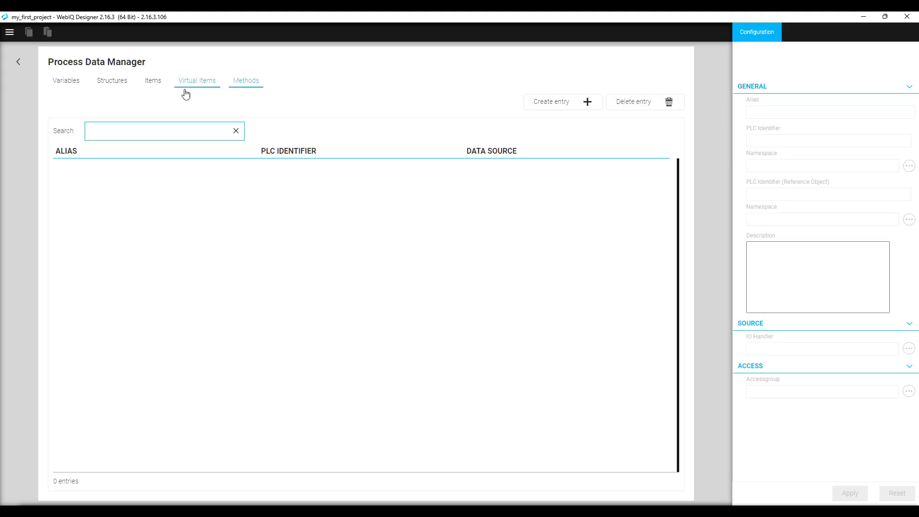
{"action": "left_click", "coordinate": [75, 82]}
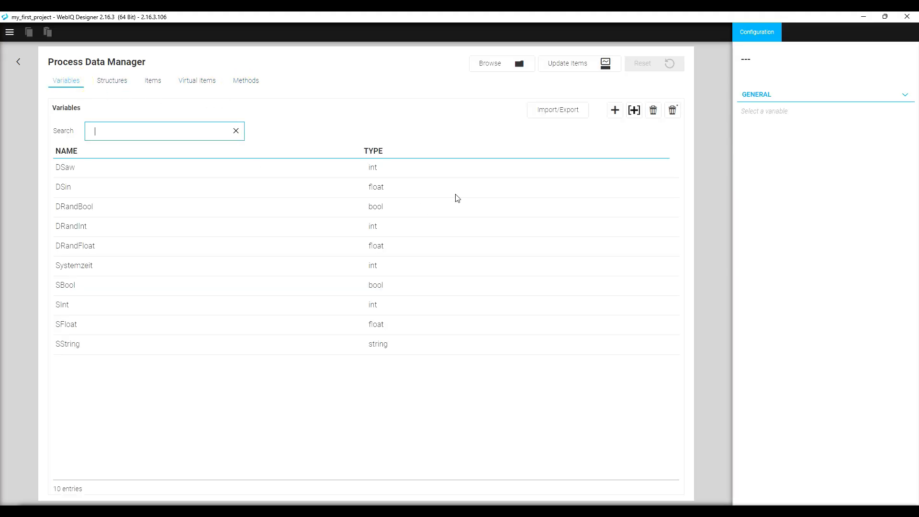
{"action": "left_click", "coordinate": [525, 71]}
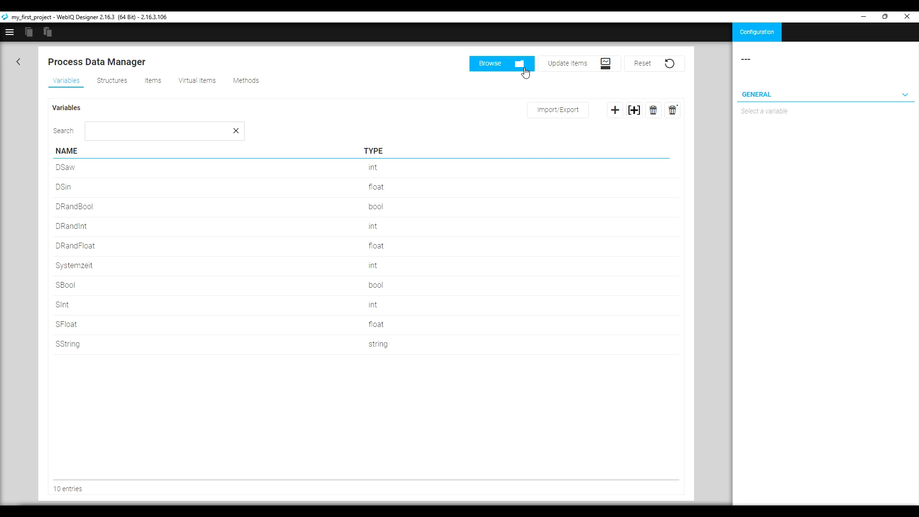
Browse the OPC-UA server and expand the entire DemoServer tree under Objects.
{"action": "left_click", "coordinate": [524, 70]}
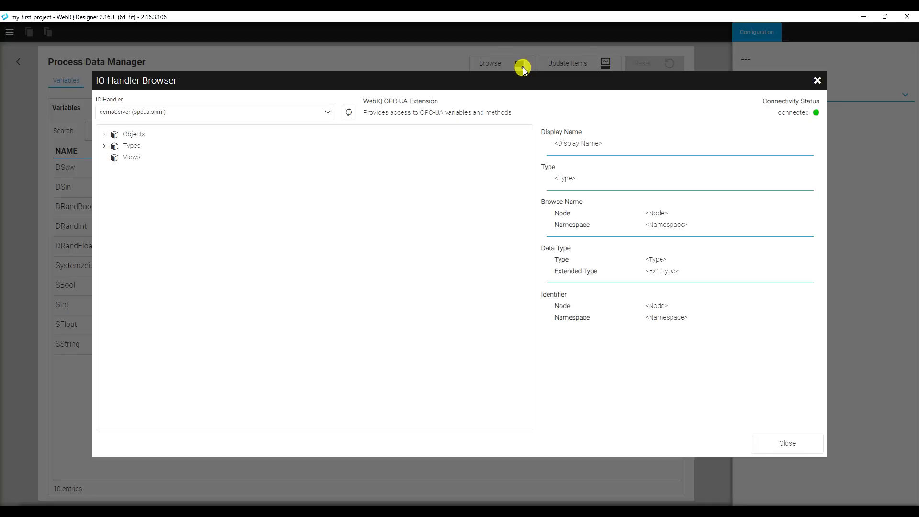
{"action": "left_click", "coordinate": [105, 137]}
{"action": "left_click", "coordinate": [137, 161]}
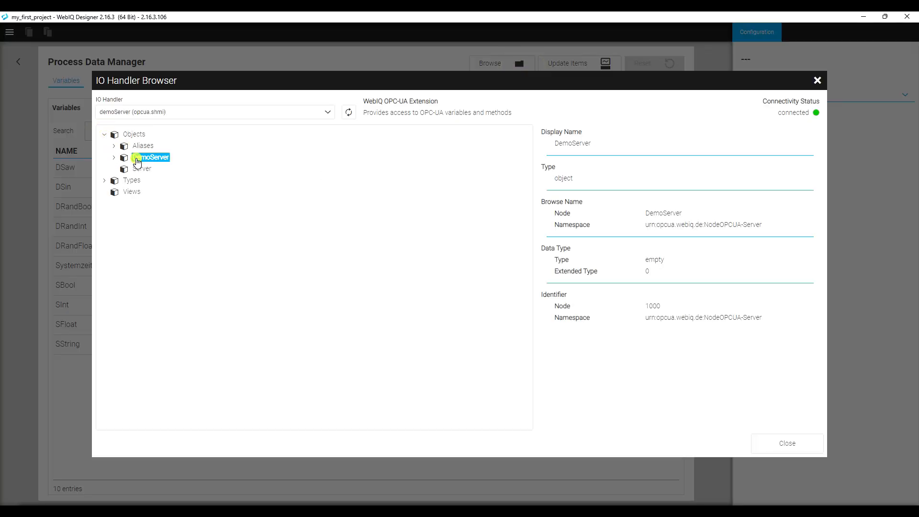
{"action": "right_click", "coordinate": [127, 162]}
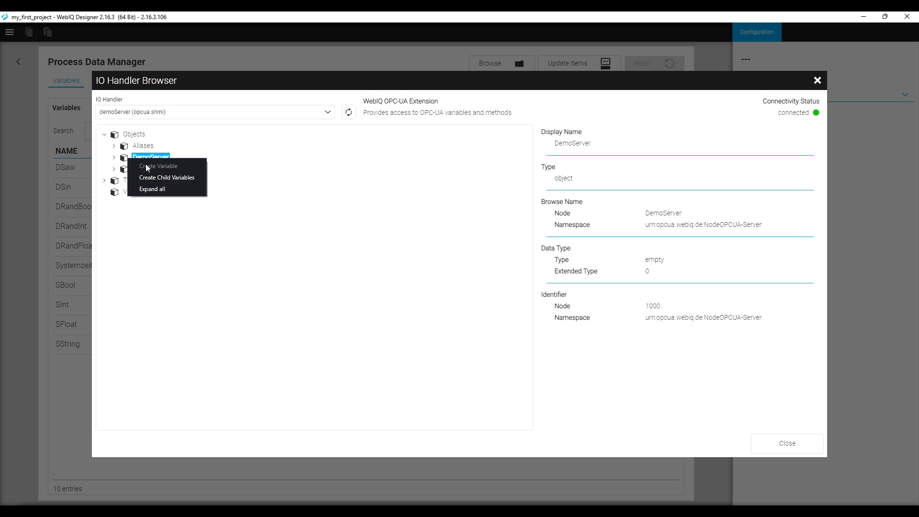
{"action": "left_click", "coordinate": [153, 189]}
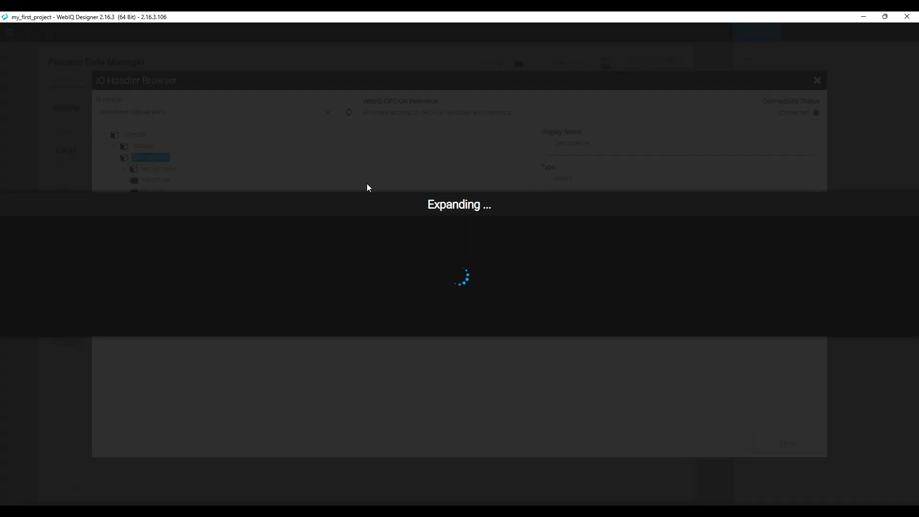
{"action": "left_click", "coordinate": [381, 189]}
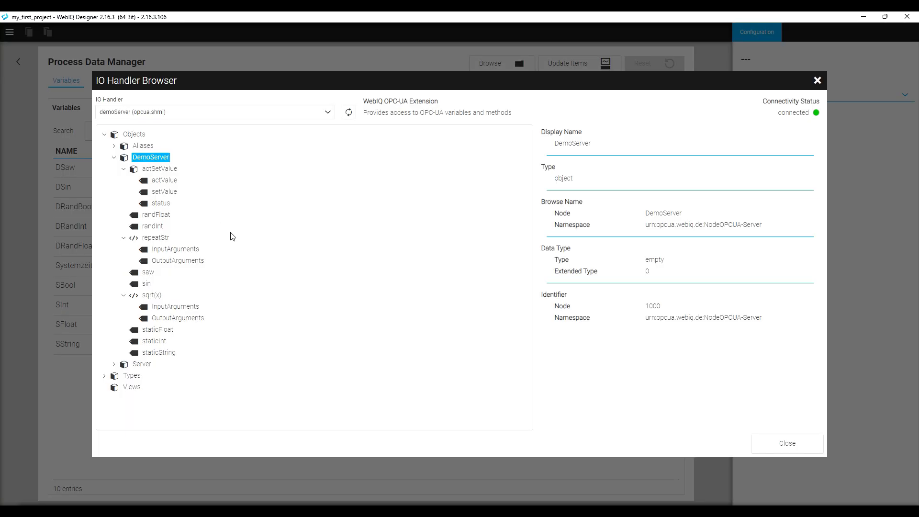
Create variables for all DemoServer child nodes with the DemoServer prefix, then close the browser.
{"action": "right_click", "coordinate": [146, 180]}
{"action": "right_click", "coordinate": [146, 214]}
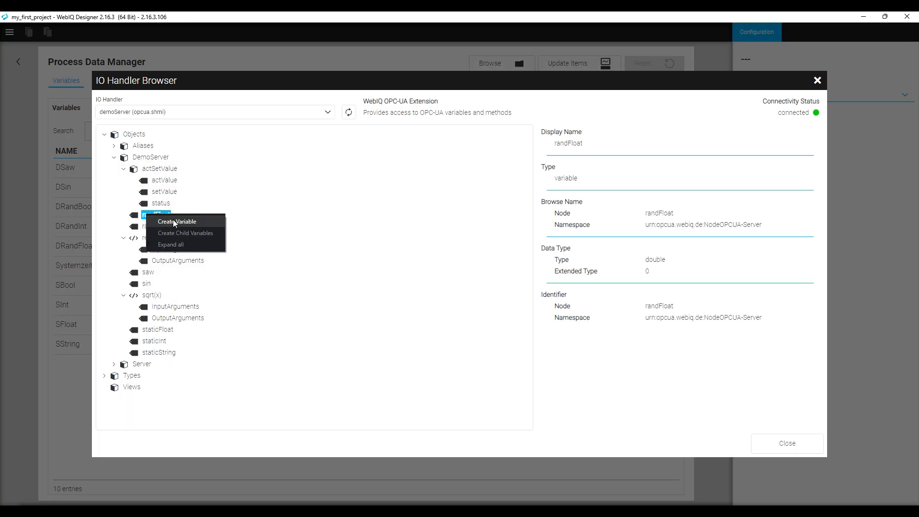
{"action": "right_click", "coordinate": [150, 157]}
{"action": "left_click", "coordinate": [209, 176]}
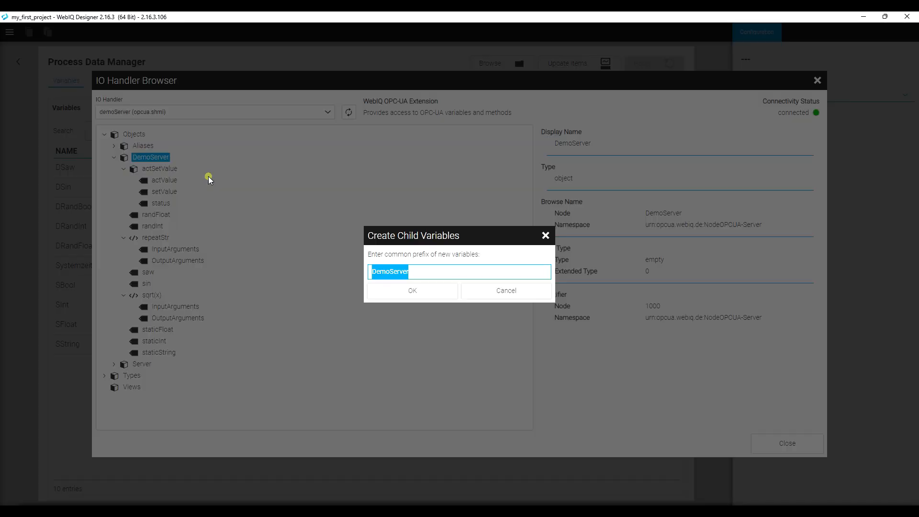
{"action": "left_click", "coordinate": [415, 287]}
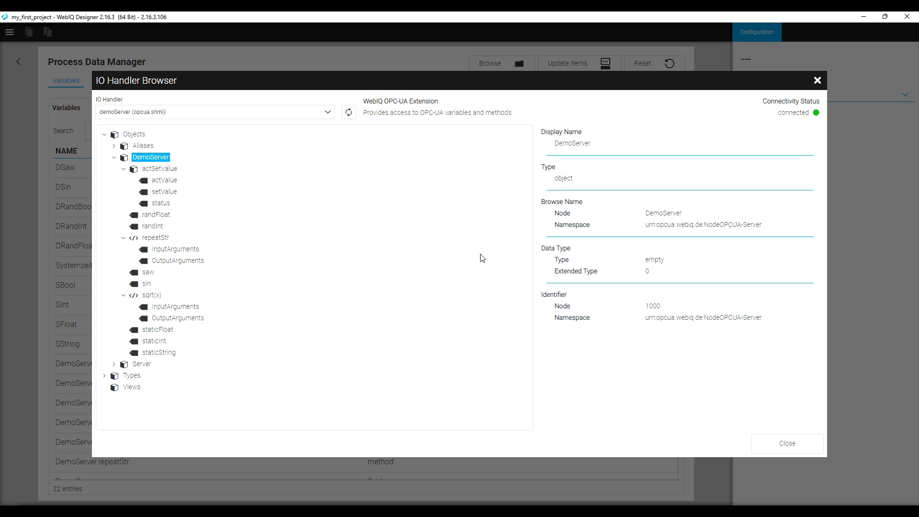
{"action": "left_click", "coordinate": [771, 444]}
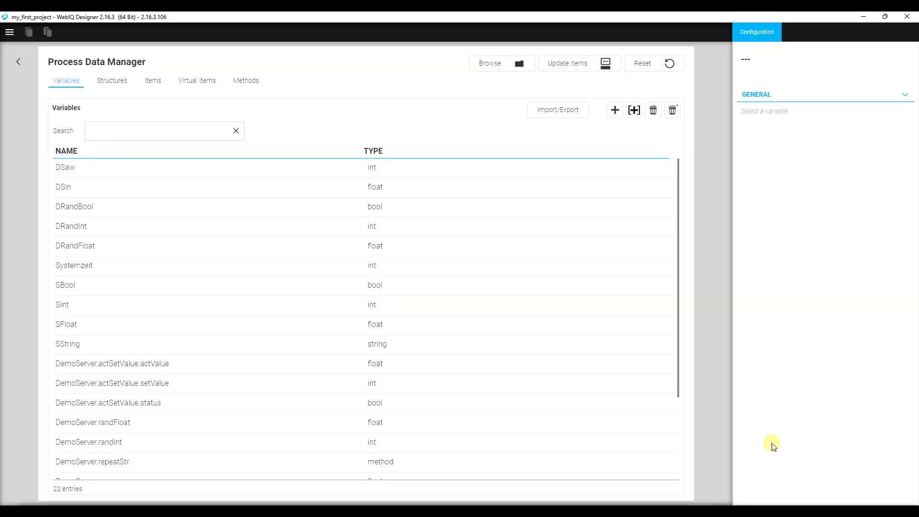
Review the imported DemoServer variables and save the variable configuration.
{"action": "scroll", "coordinate": [302, 328], "scroll_direction": "down", "scroll_amount": 3}
{"action": "left_click", "coordinate": [136, 261]}
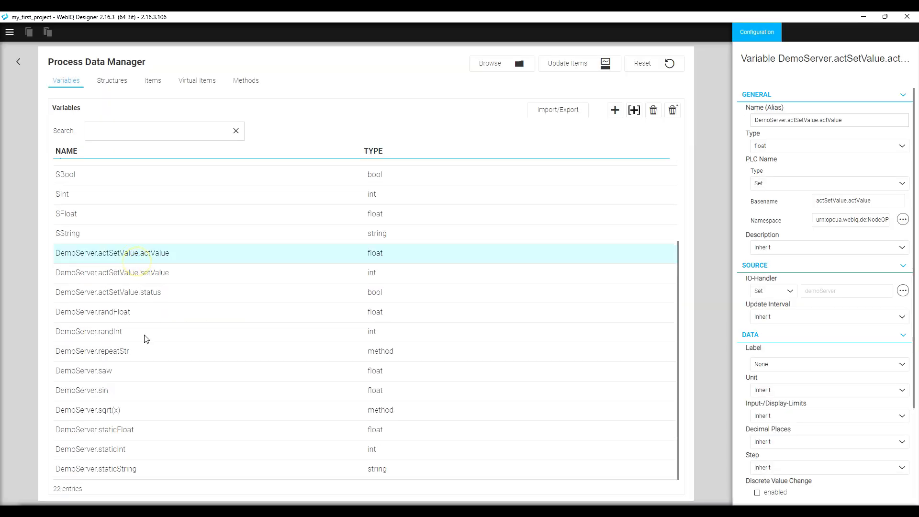
{"action": "left_click", "coordinate": [144, 474], "text": "shift"}
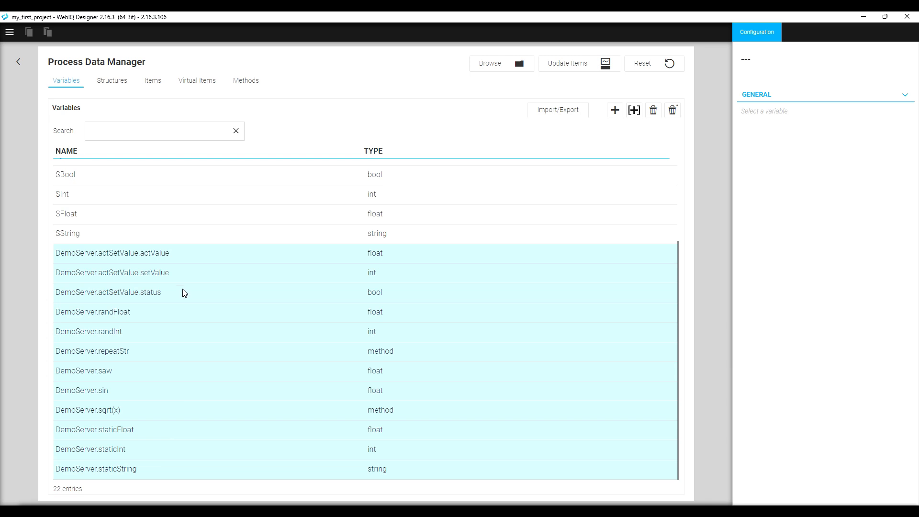
{"action": "left_click", "coordinate": [196, 255]}
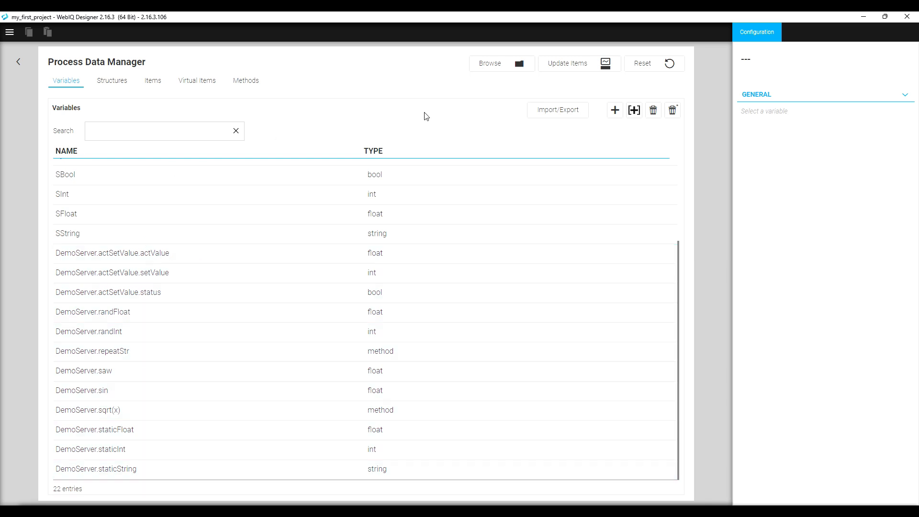
{"action": "left_click", "coordinate": [567, 67]}
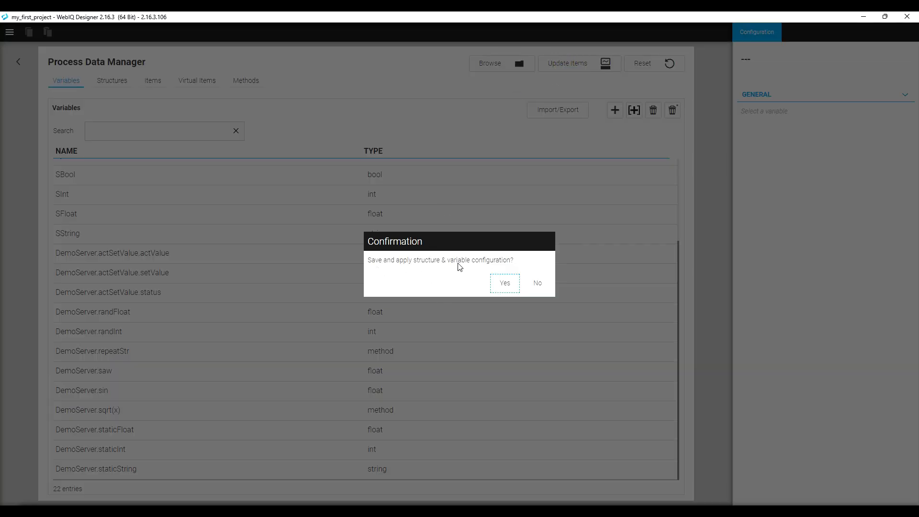
{"action": "left_click", "coordinate": [502, 282]}
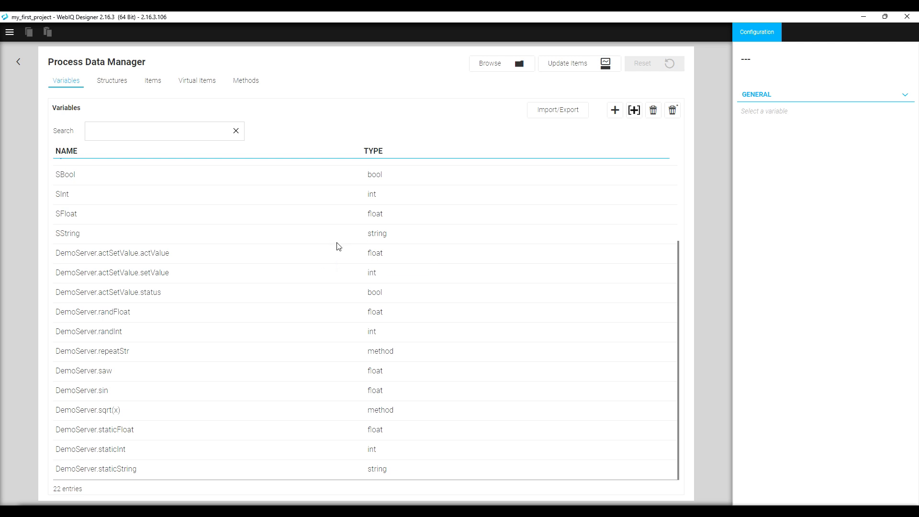
Locate DemoServer.randInt in the Items list, then select it in Variables.
{"action": "left_click", "coordinate": [153, 81]}
{"action": "scroll", "coordinate": [209, 201], "scroll_direction": "down", "scroll_amount": 3}
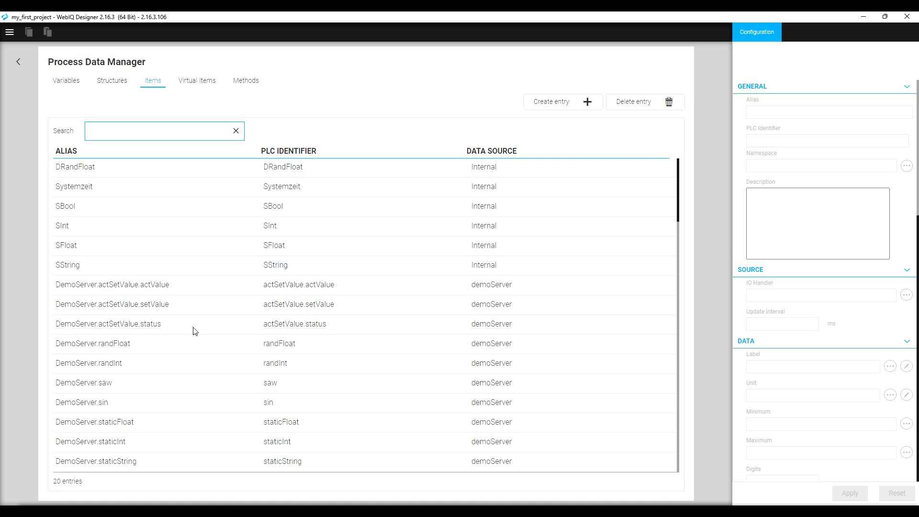
{"action": "left_click", "coordinate": [309, 367]}
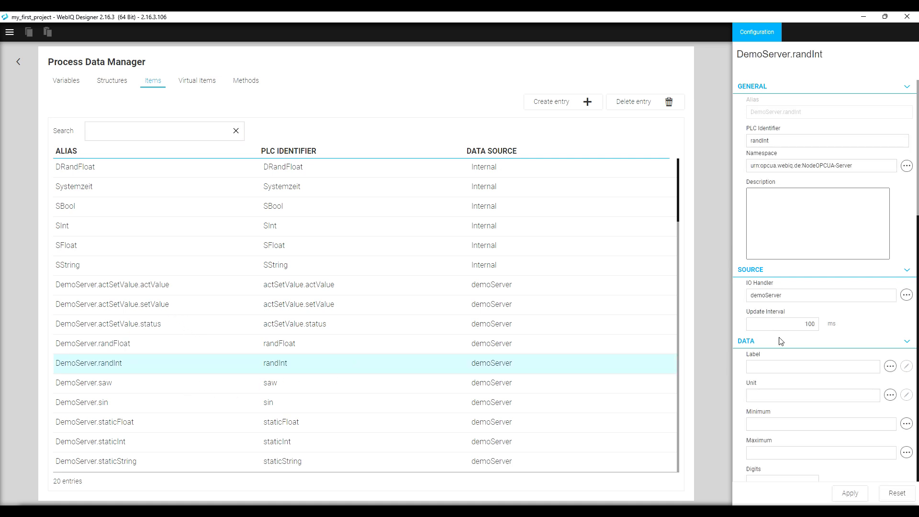
{"action": "left_click", "coordinate": [71, 83]}
{"action": "left_click", "coordinate": [139, 342]}
{"action": "scroll", "coordinate": [139, 342], "scroll_direction": "down", "scroll_amount": 3}
{"action": "left_click", "coordinate": [254, 336]}
{"action": "scroll", "coordinate": [775, 358], "scroll_direction": "down", "scroll_amount": 2}
Set DemoServer.randInt's Label to Set and add a label rule.
{"action": "left_click", "coordinate": [772, 249]}
{"action": "left_click", "coordinate": [766, 267]}
{"action": "left_click", "coordinate": [903, 267]}
{"action": "left_click", "coordinate": [803, 292]}
{"action": "scroll", "coordinate": [802, 306], "scroll_direction": "down", "scroll_amount": 1}
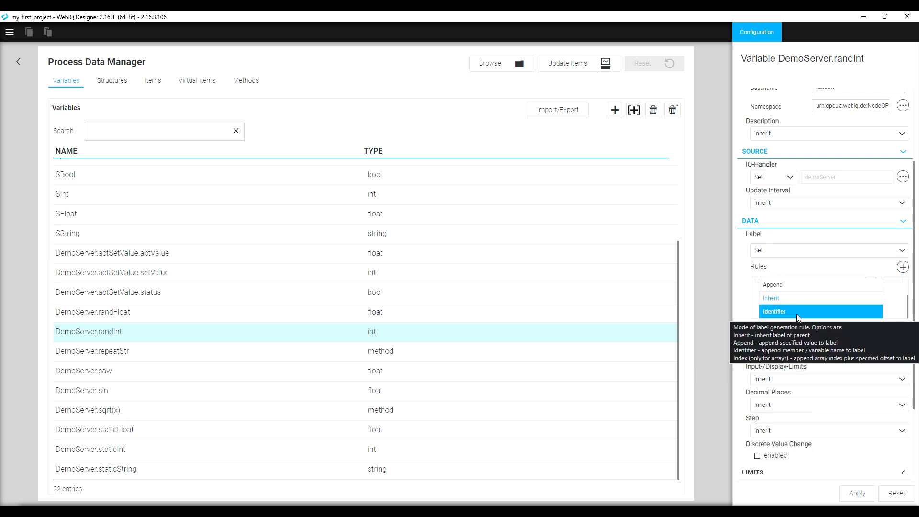
Give the label rule Identifier mode, set the unit to °C, and apply.
{"action": "left_click", "coordinate": [797, 314]}
{"action": "left_click", "coordinate": [797, 355]}
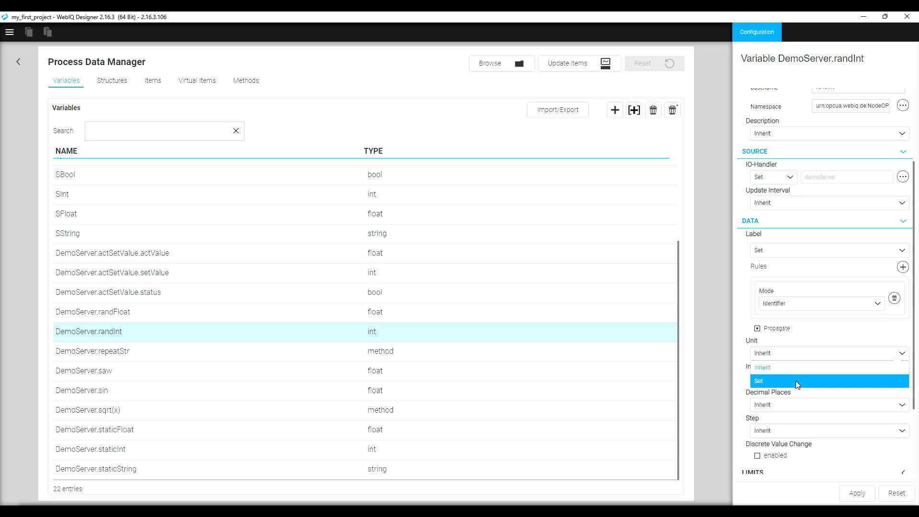
{"action": "left_click", "coordinate": [796, 381]}
{"action": "left_click", "coordinate": [822, 352]}
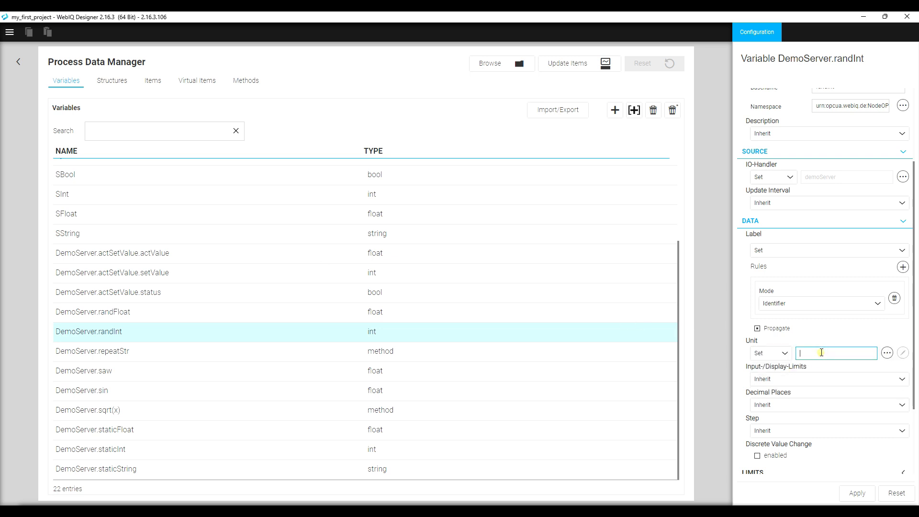
{"action": "scroll", "coordinate": [850, 484], "scroll_direction": "down", "scroll_amount": 2}
{"action": "left_click", "coordinate": [857, 493]}
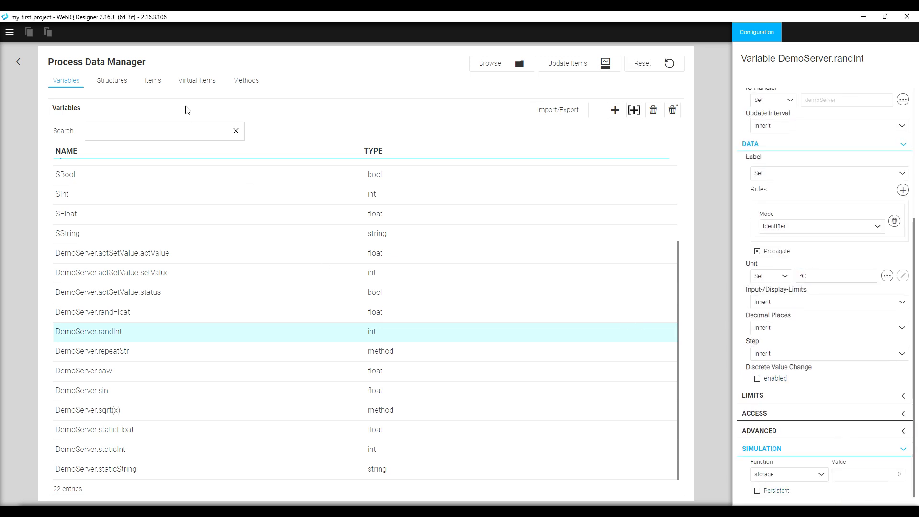
Confirm the item update, relabel the DemoServer.randInt item to DemoServer.Temp, and return to the canvas.
{"action": "left_click", "coordinate": [156, 82]}
{"action": "left_click", "coordinate": [485, 294]}
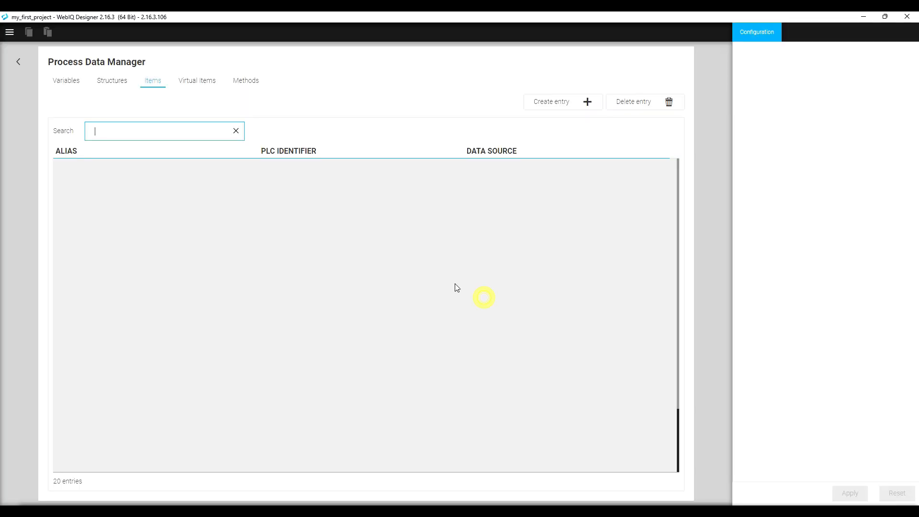
{"action": "left_click", "coordinate": [150, 360]}
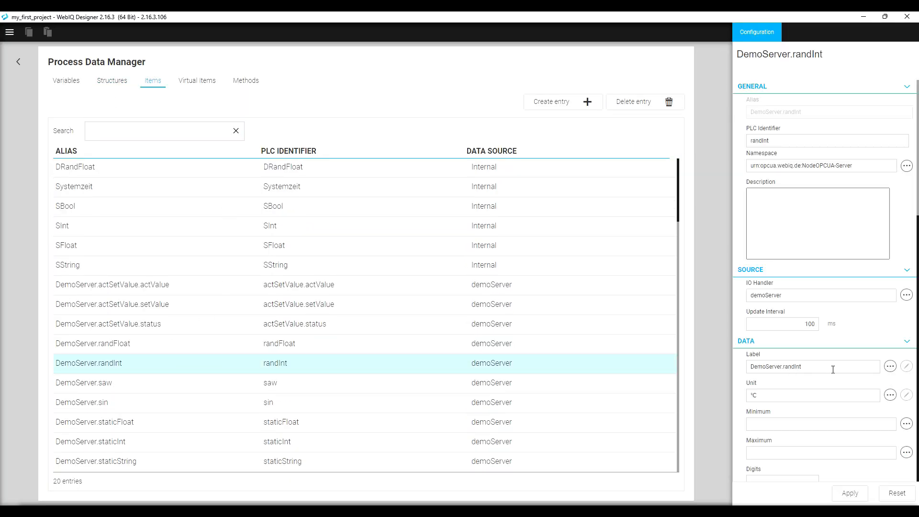
{"action": "scroll", "coordinate": [833, 369], "scroll_direction": "down", "scroll_amount": 3}
{"action": "left_click_drag", "start_coordinate": [821, 223], "coordinate": [761, 223]}
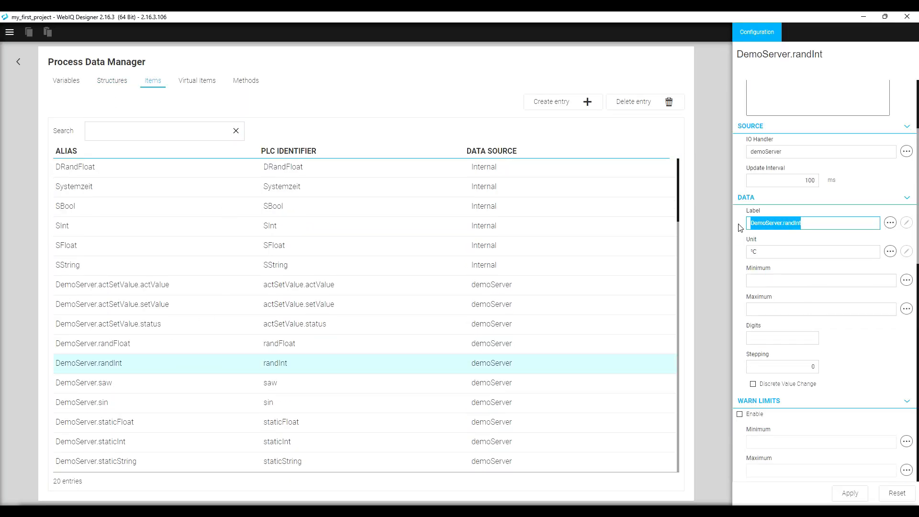
{"action": "key", "text": "Right"}
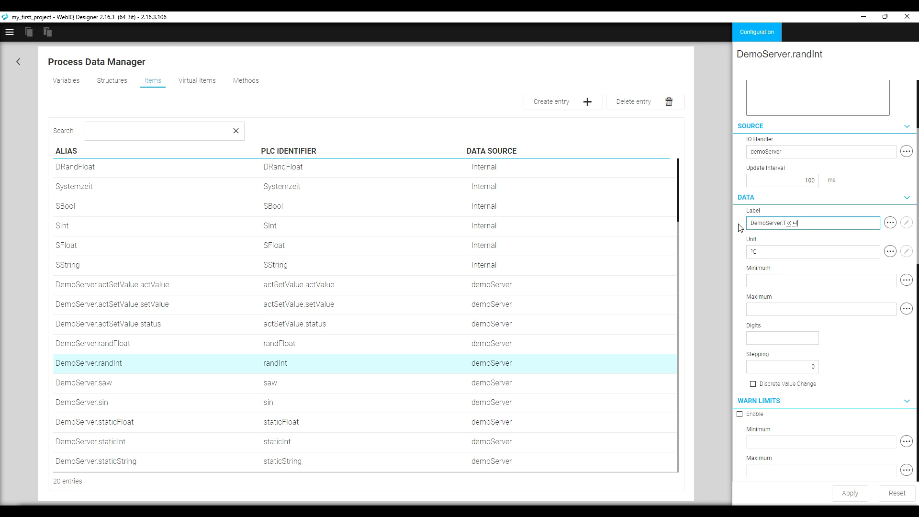
{"action": "left_click", "coordinate": [850, 499]}
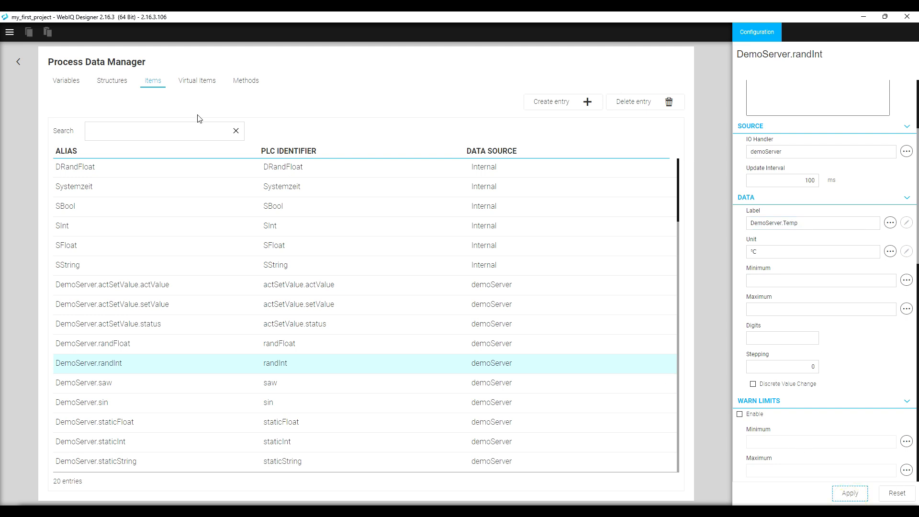
{"action": "left_click", "coordinate": [284, 348]}
{"action": "left_click", "coordinate": [288, 364]}
{"action": "left_click", "coordinate": [285, 348]}
{"action": "left_click", "coordinate": [20, 62]}
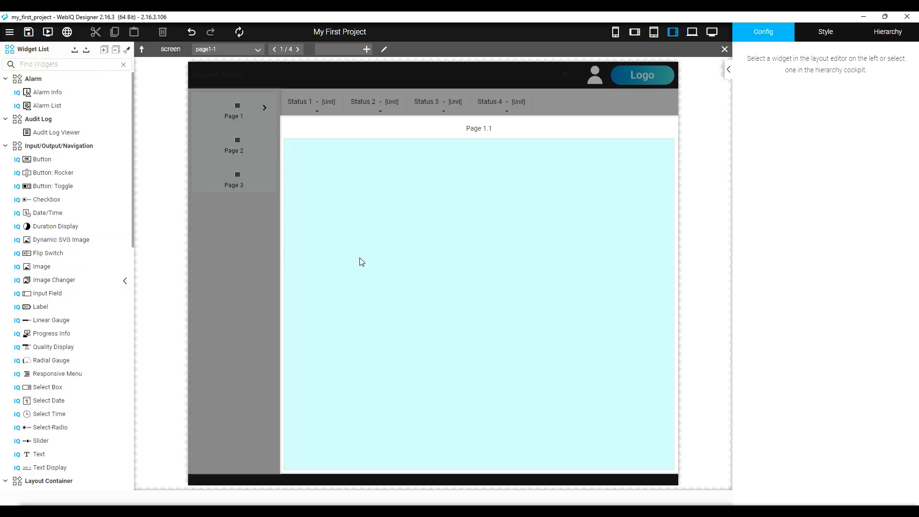
Drop a Linear Gauge onto Page 1.1 and bind its Item to DemoServer.randInt.
{"action": "left_click_drag", "start_coordinate": [48, 320], "coordinate": [406, 180]}
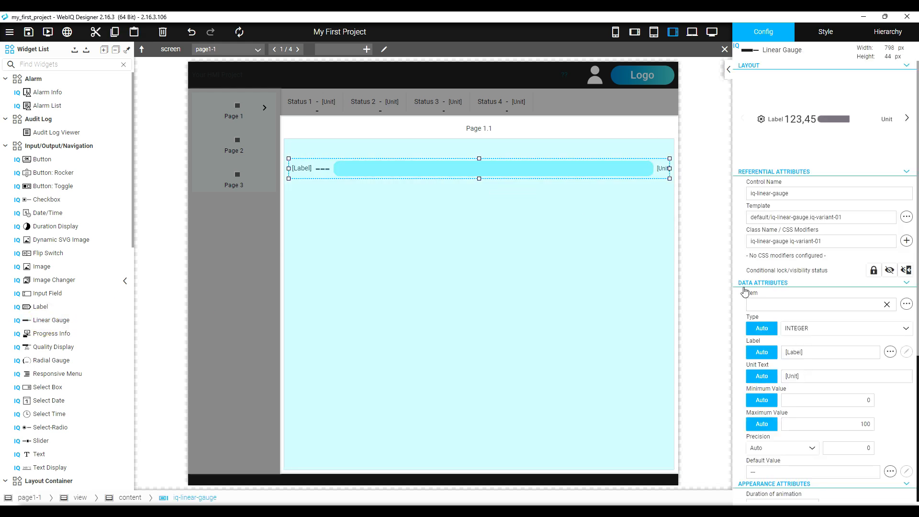
{"action": "left_click", "coordinate": [798, 305]}
{"action": "type", "text": "de"}
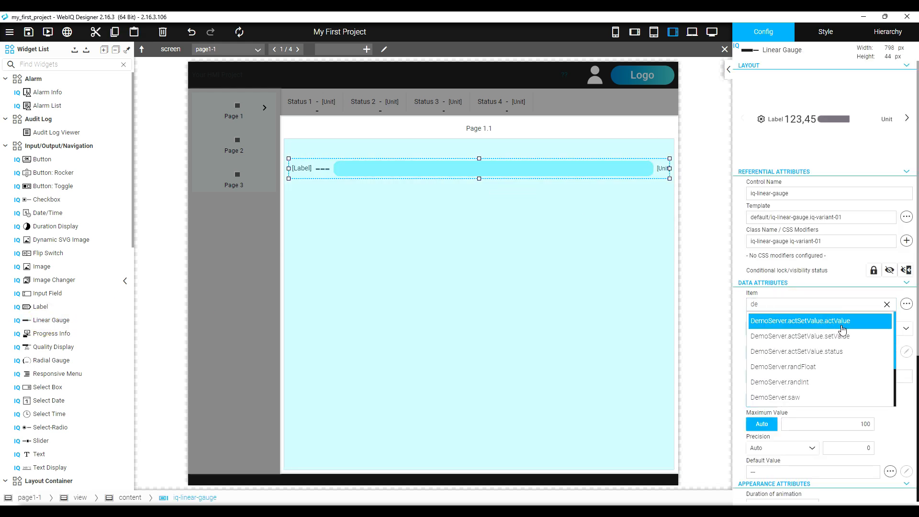
{"action": "left_click", "coordinate": [824, 386]}
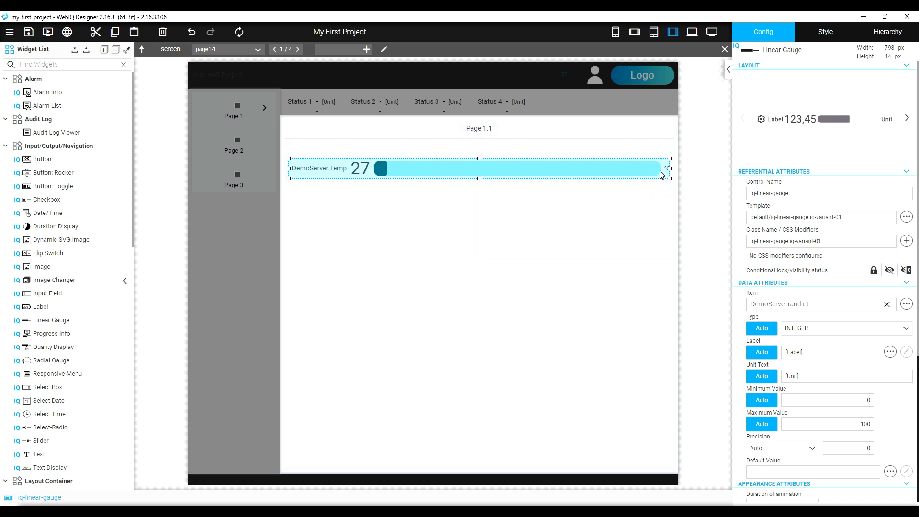
{"action": "left_click", "coordinate": [601, 199]}
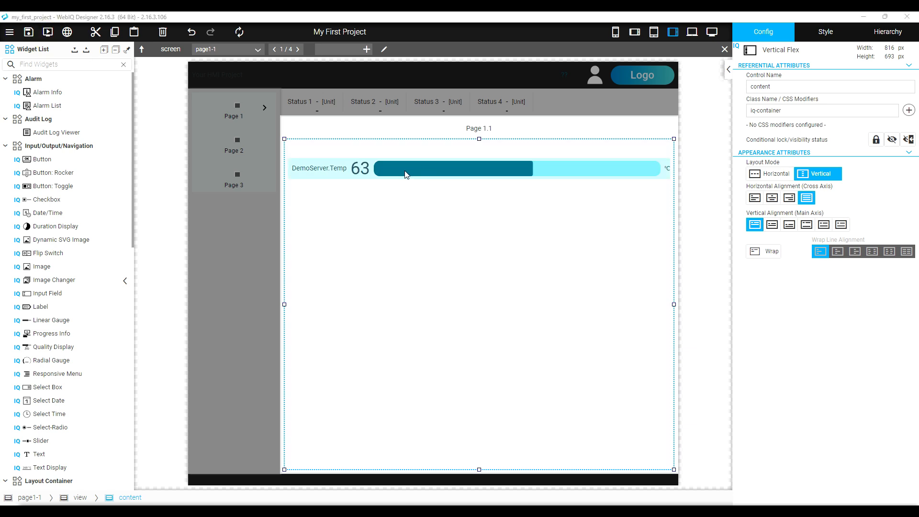
{"action": "left_click_drag", "start_coordinate": [0, 172], "coordinate": [507, 165]}
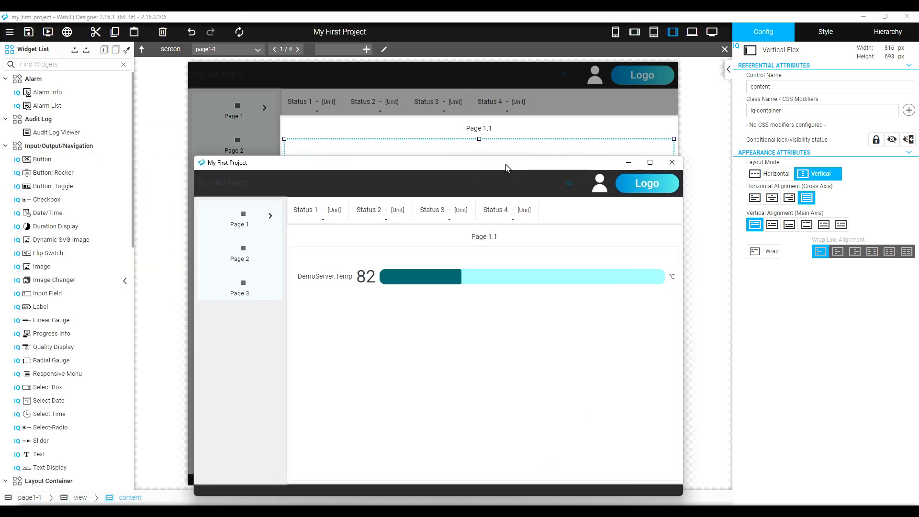
{"action": "key", "text": "F12"}
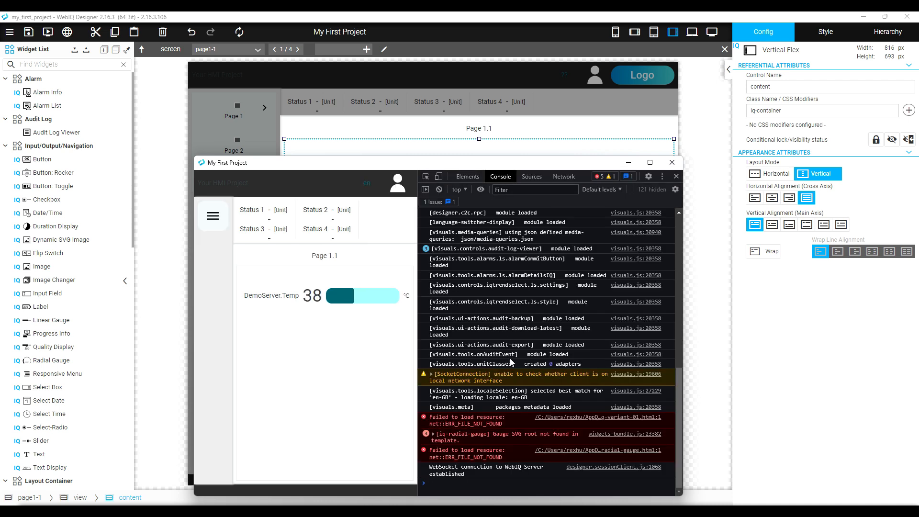
{"action": "left_click", "coordinate": [672, 163]}
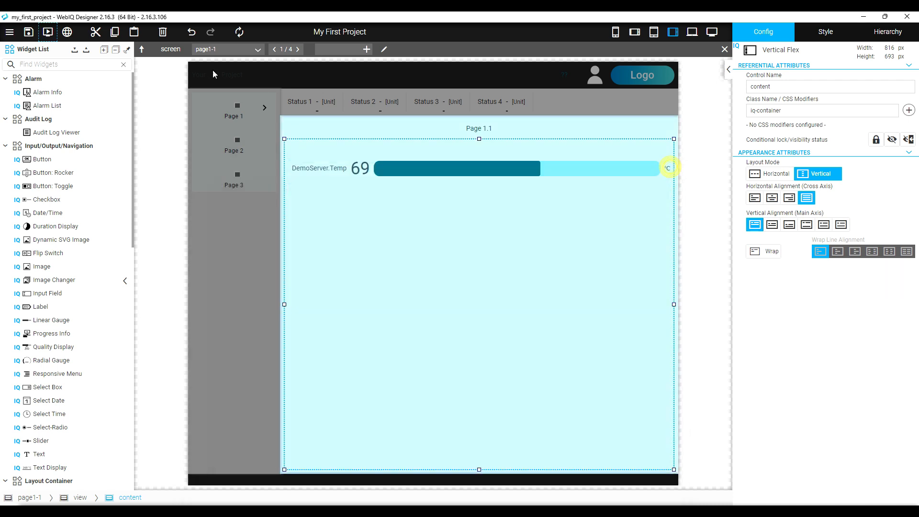
{"action": "left_click", "coordinate": [67, 33]}
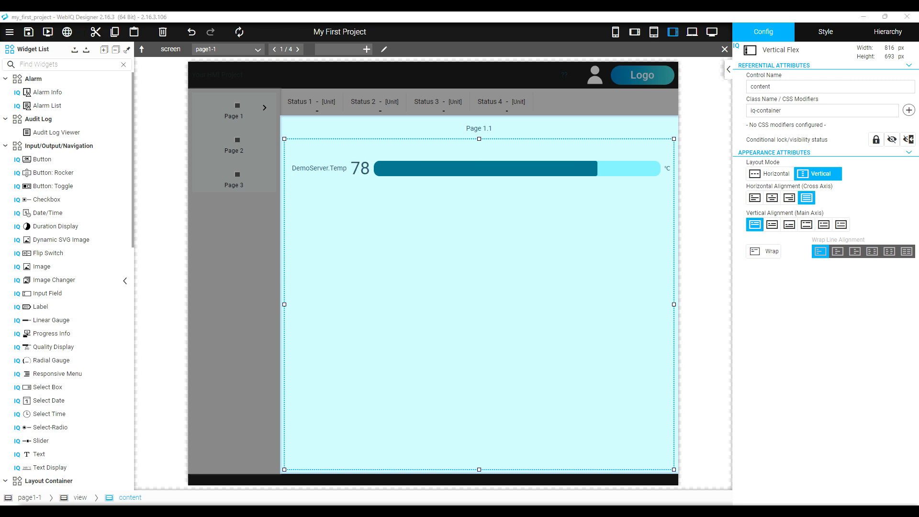
{"action": "left_click_drag", "start_coordinate": [0, 74], "coordinate": [490, 185]}
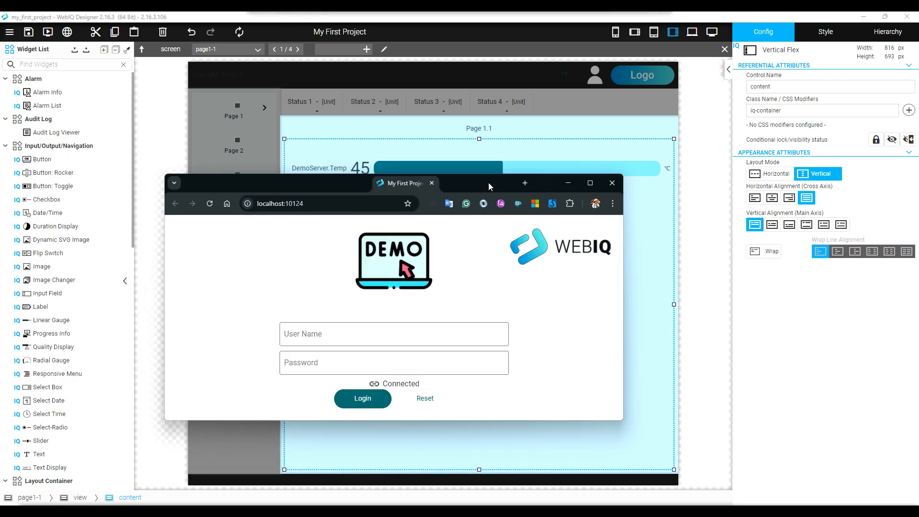
{"action": "left_click", "coordinate": [395, 340]}
{"action": "left_click", "coordinate": [373, 315]}
{"action": "left_click", "coordinate": [353, 361]}
{"action": "type", "text": "•"}
{"action": "key", "text": "BackSpace"}
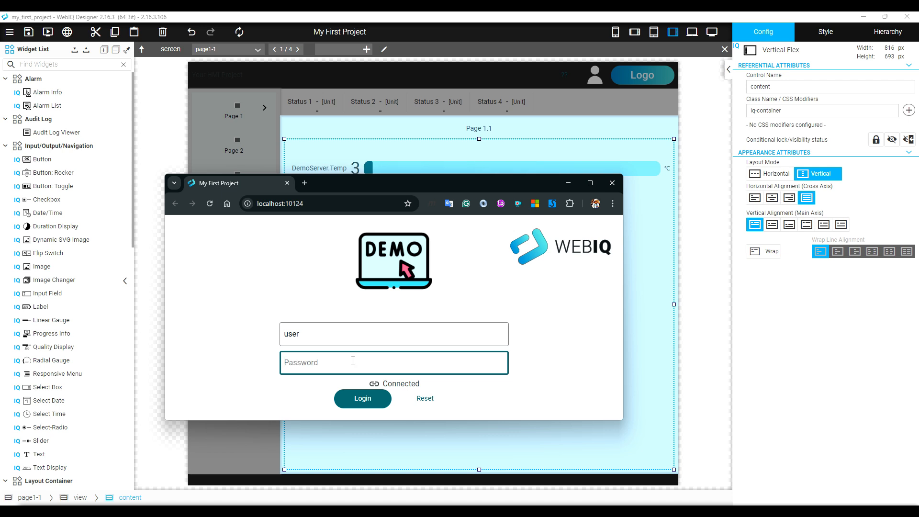
{"action": "type", "text": "•••"}
{"action": "key", "text": "Return"}
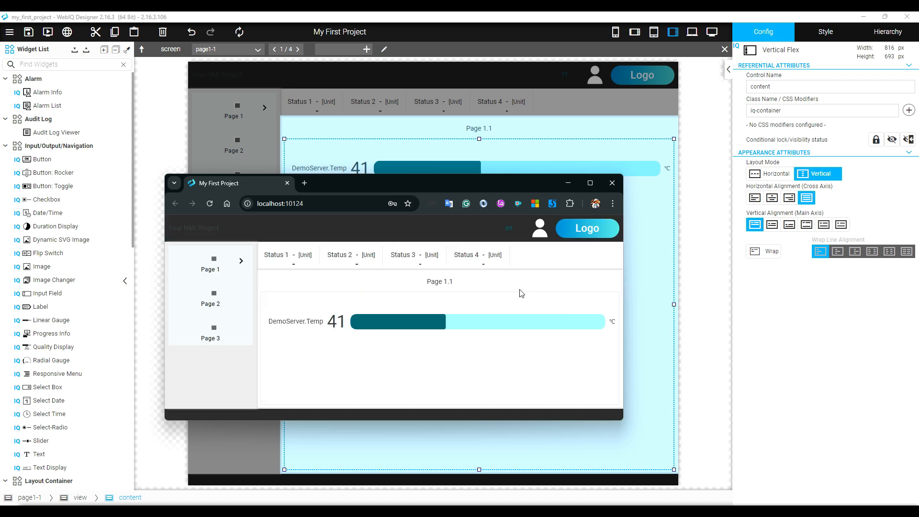
{"action": "key", "text": "F12"}
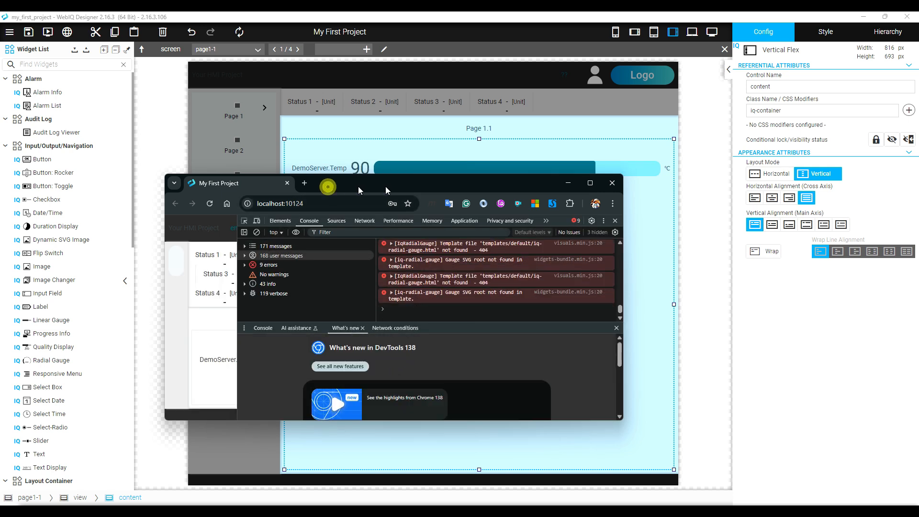
{"action": "left_click", "coordinate": [612, 183]}
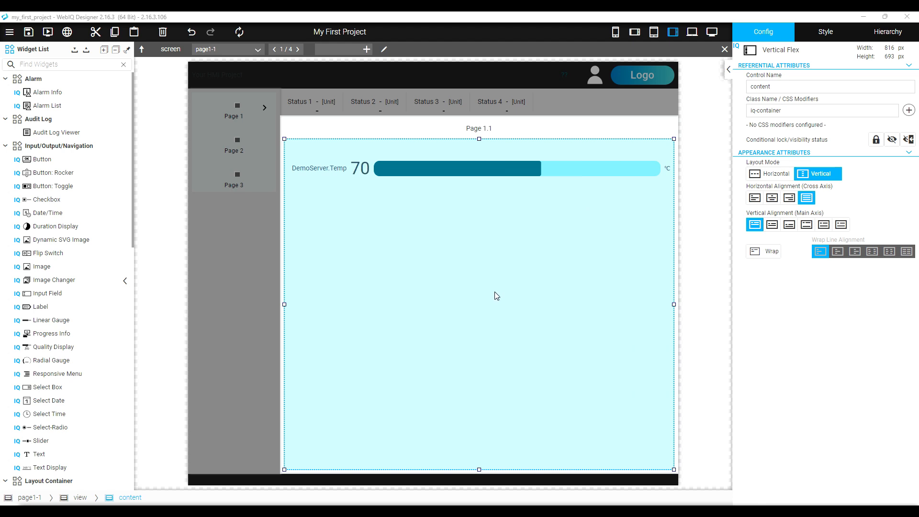